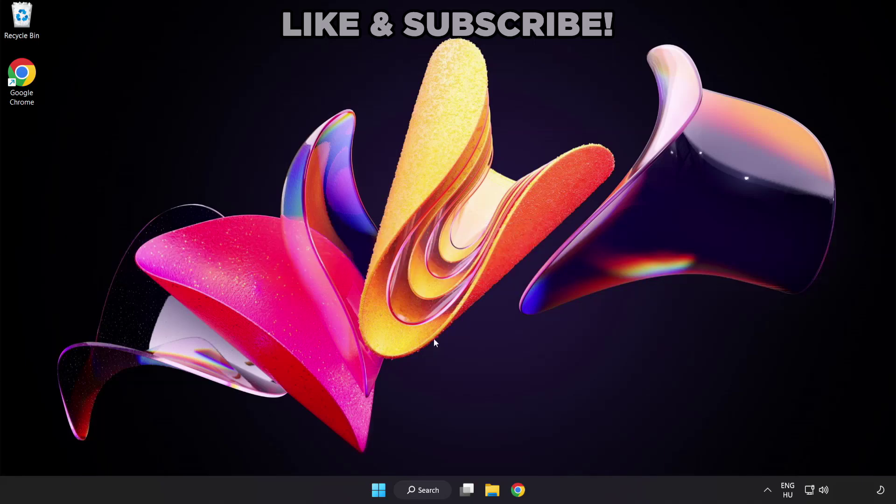
Search Windows for 'device manager'
left_click(433, 495)
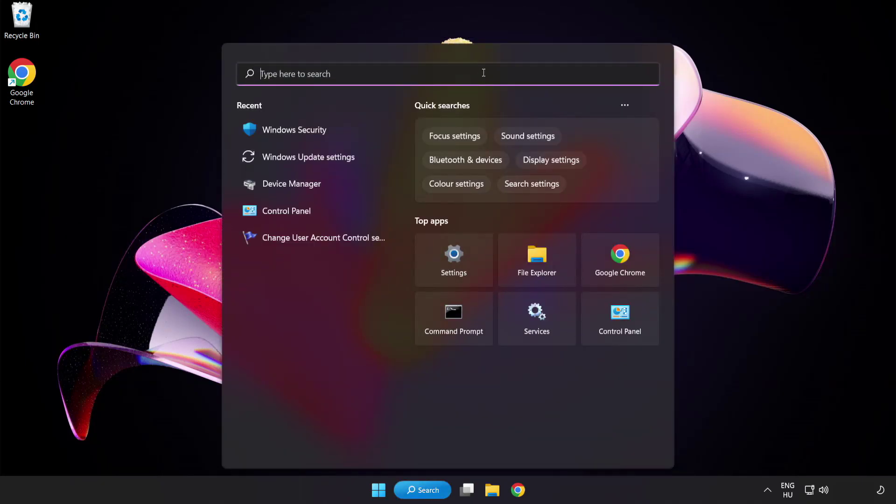
type("device manag")
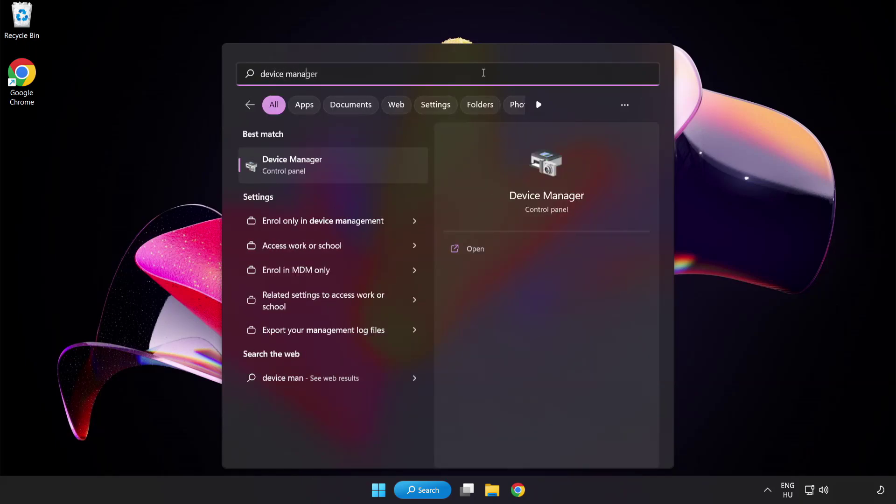
type("er")
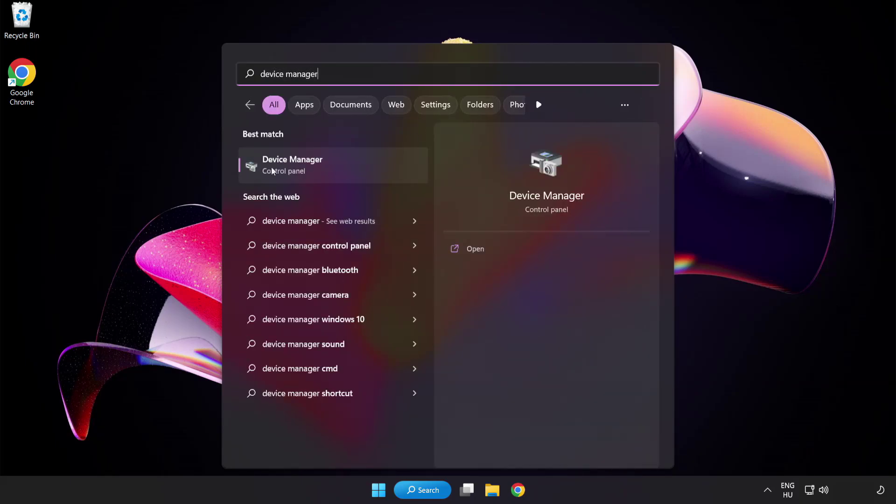
Open Device Manager, expand Display adapters and bring up the VMware SVGA 3D adapter's actions
left_click(359, 172)
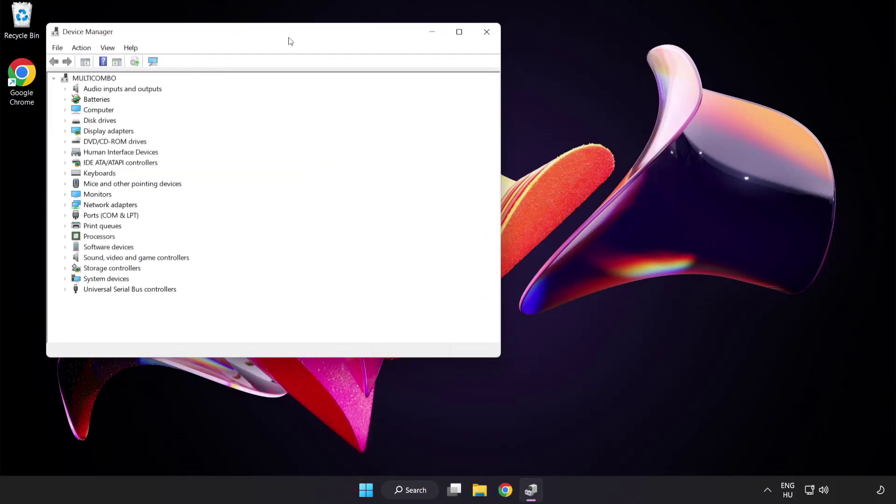
left_click_drag(289, 37, 437, 94)
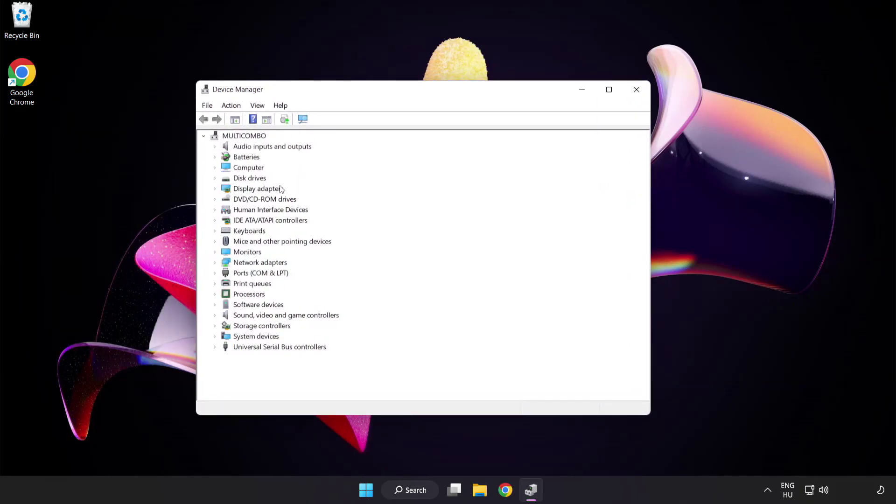
left_click(265, 189)
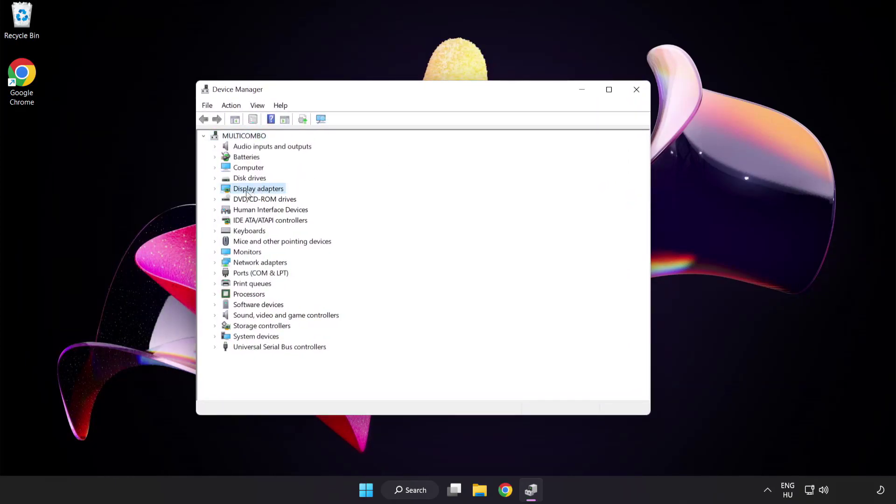
left_click(215, 189)
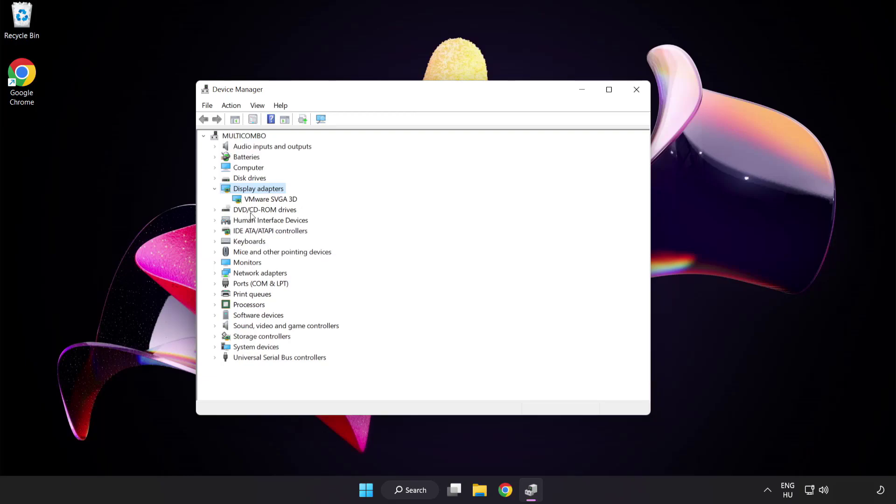
left_click(247, 200)
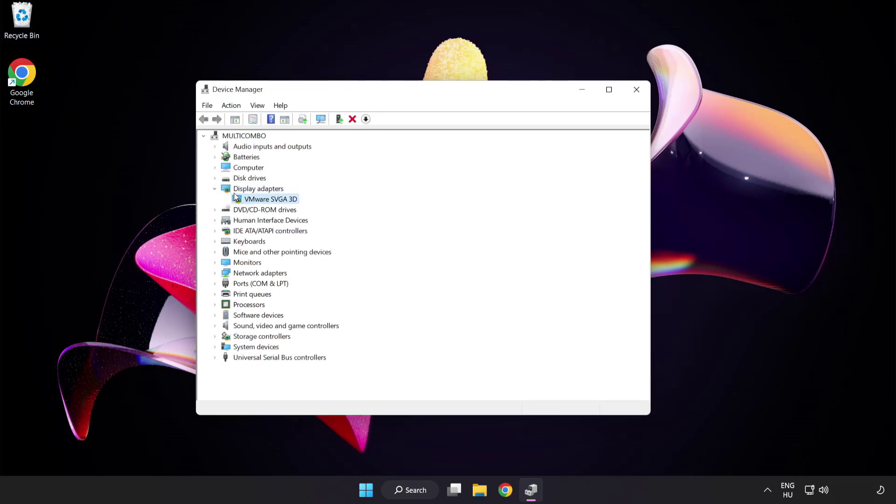
right_click(264, 201)
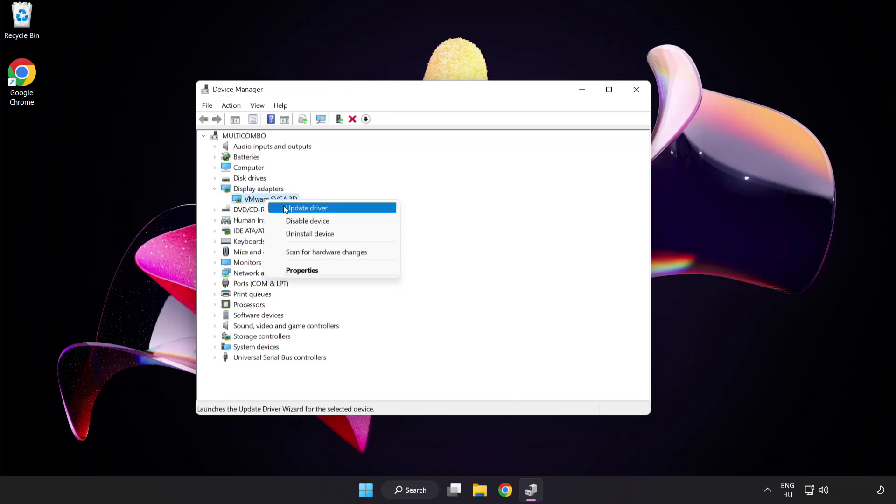
Auto-search for a VMware SVGA 3D driver, confirming the best one is already installed
left_click(347, 209)
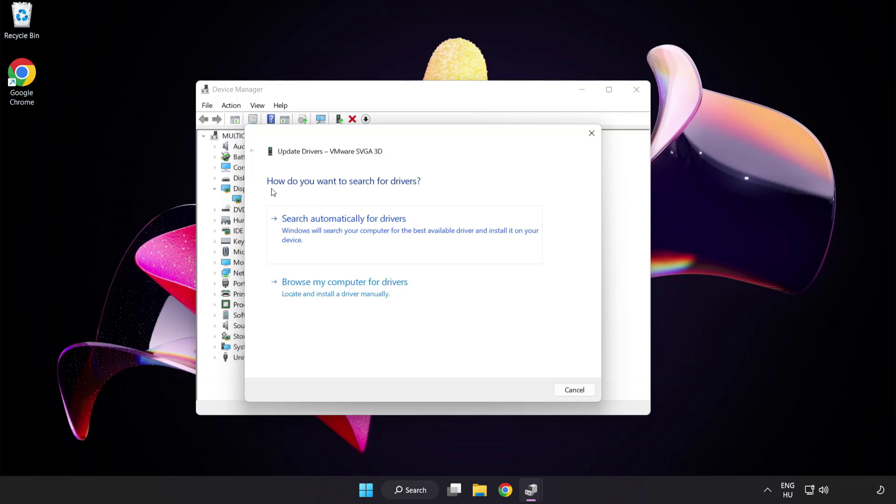
left_click(391, 232)
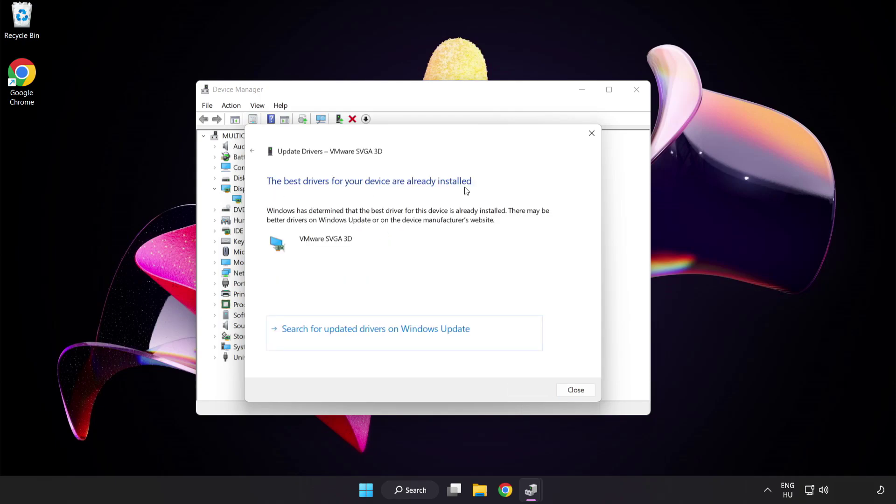
left_click(574, 393)
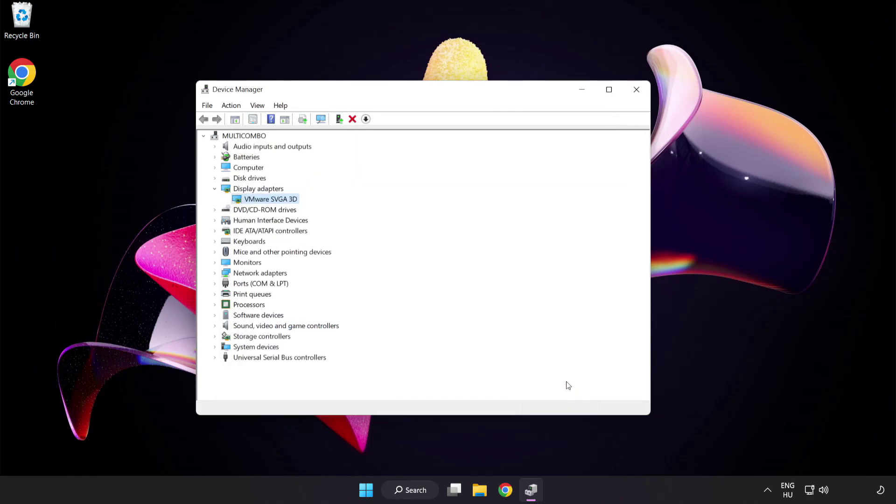
Close Device Manager and search Windows for 'update'
left_click(630, 97)
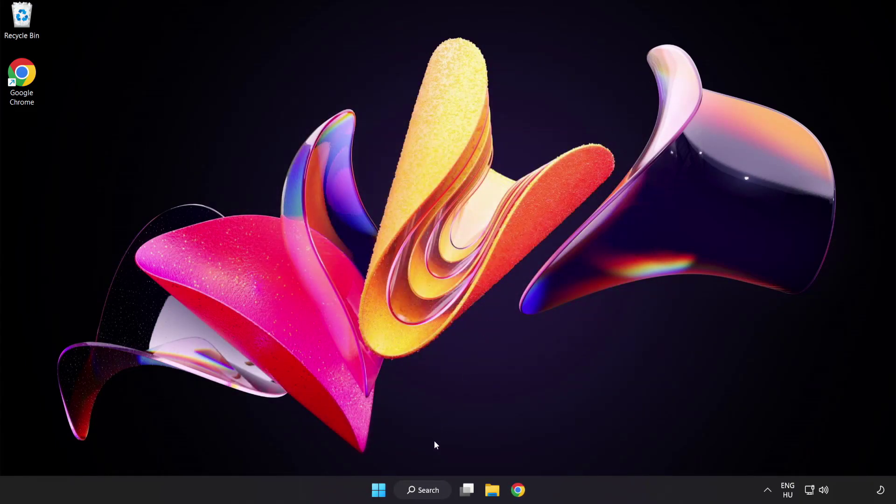
left_click(435, 495)
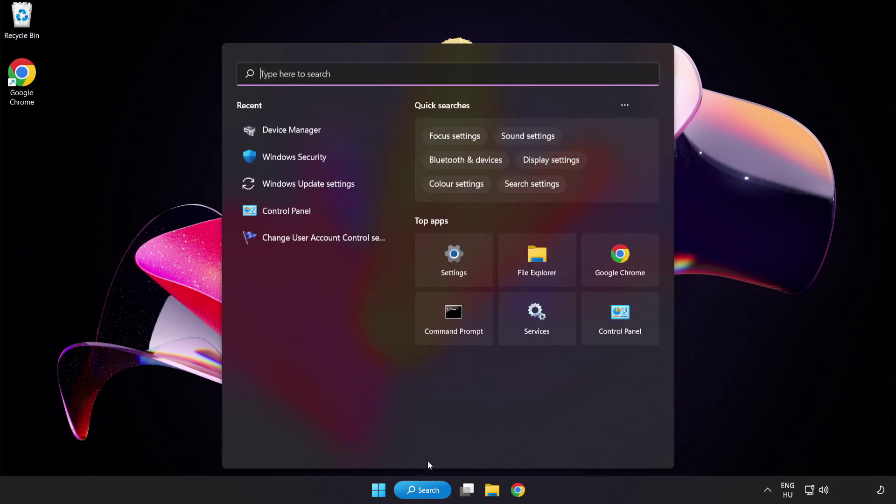
type("update")
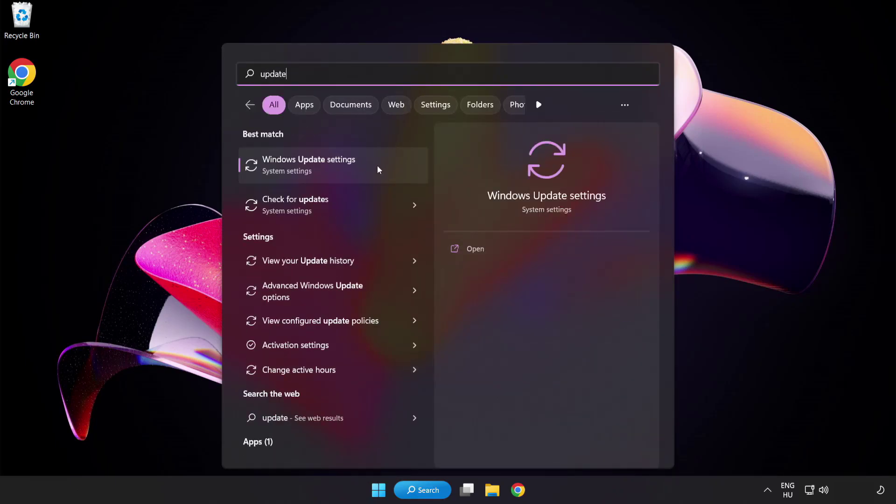
Recheck Windows Update until it reports up to date, then close Settings
left_click(342, 169)
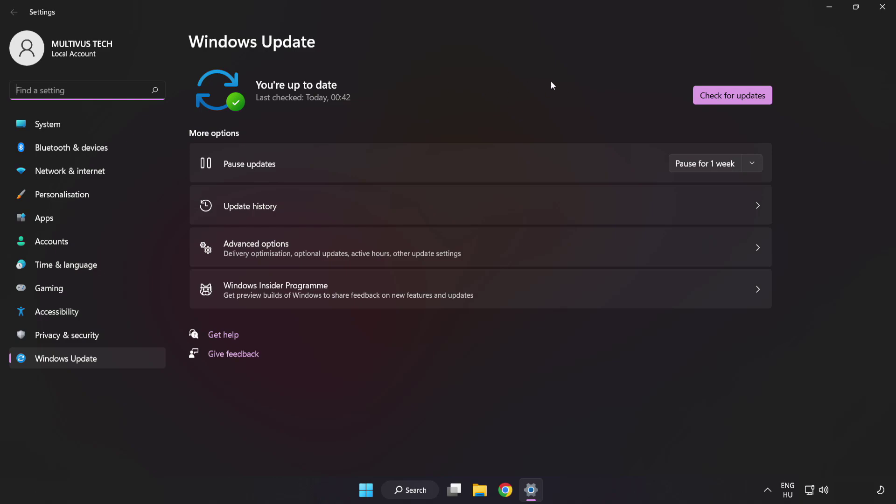
left_click(730, 101)
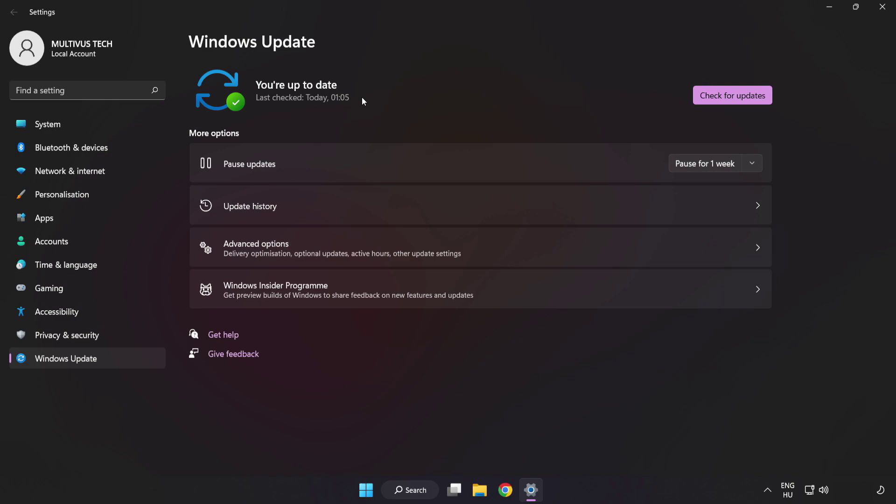
left_click(881, 9)
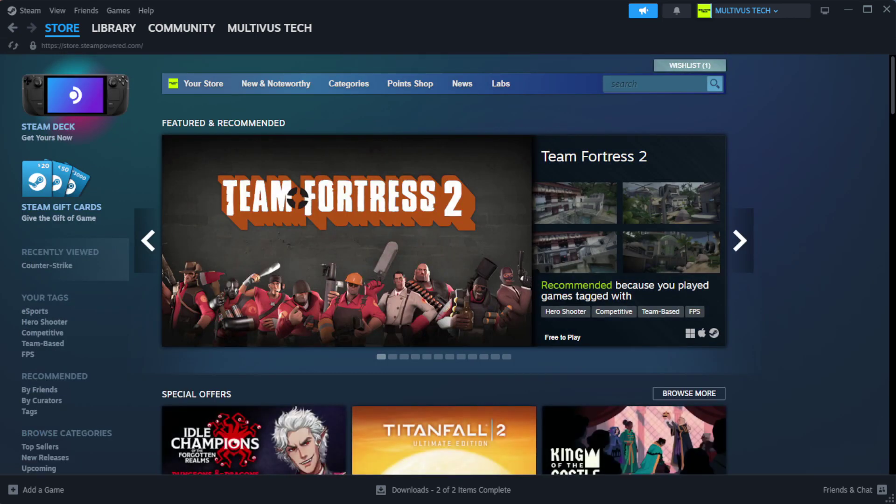
Go to the Steam Library home and bring up the options for YOUR NOT WORKING GAME
mouse_move(113, 33)
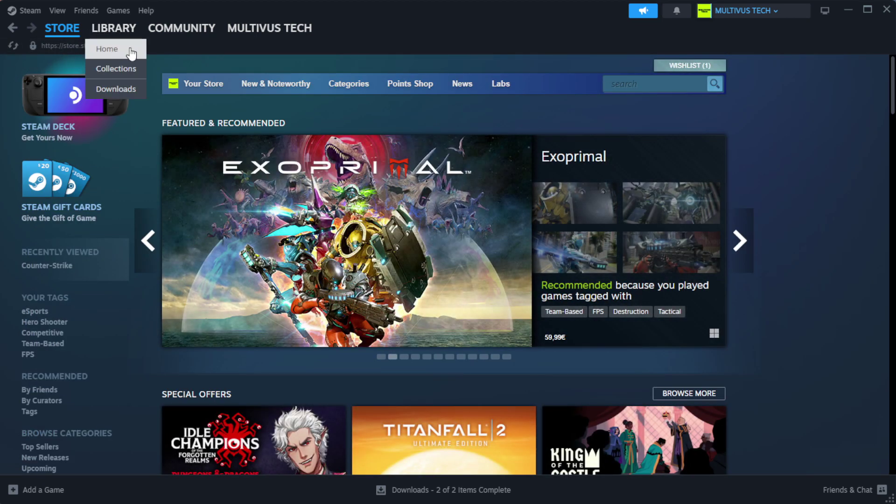
left_click(129, 49)
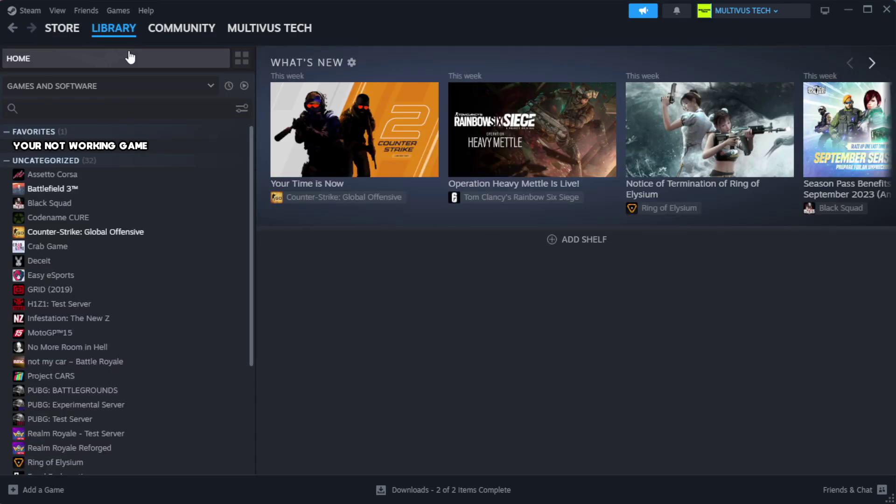
right_click(221, 148)
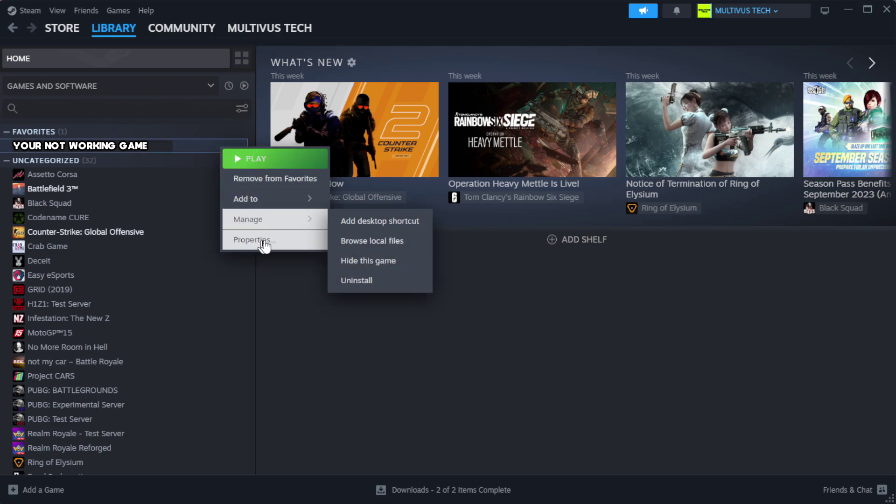
Verify YOUR NOT WORKING GAME's installed files in Steam, validating all 1039 files
left_click(282, 245)
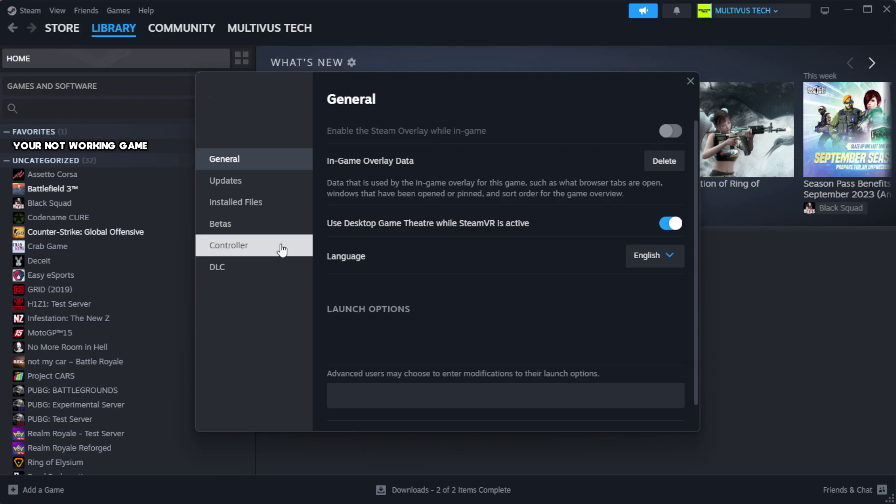
left_click(294, 212)
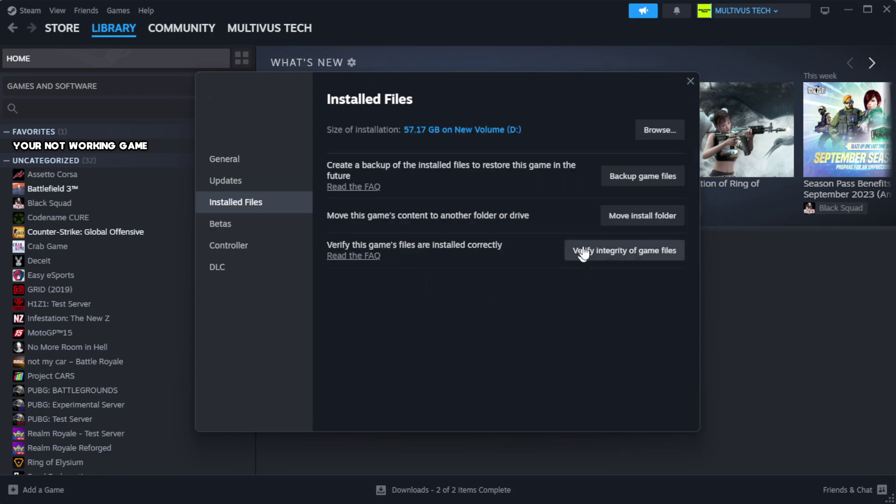
left_click(630, 254)
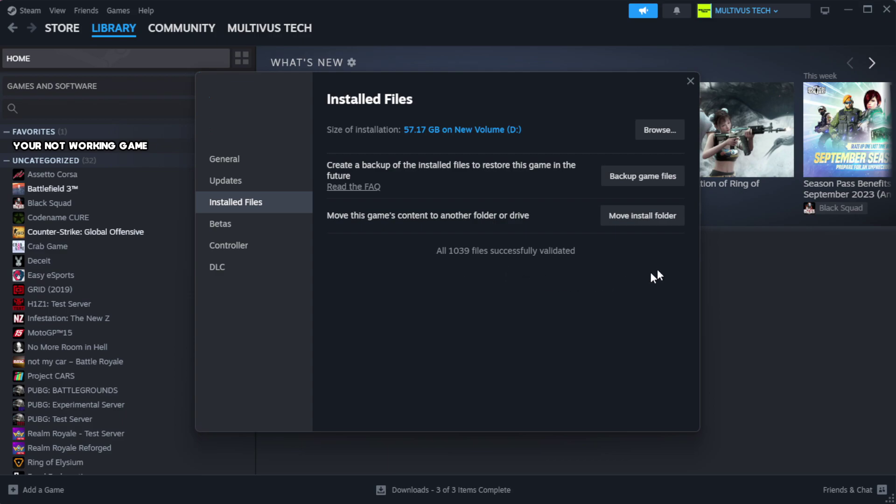
Open the game's install folder and bring up the YOUR NOT WORKING GAME shortcut's context menu
left_click(658, 131)
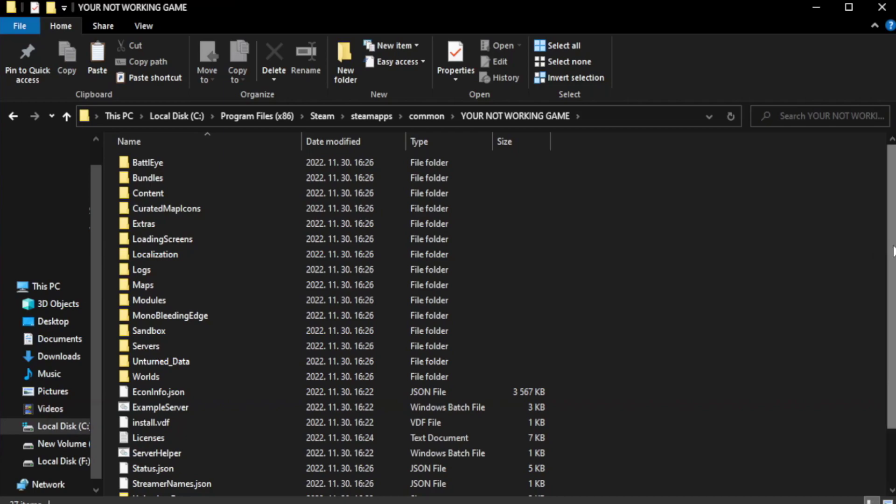
scroll(894, 334, "down", 2)
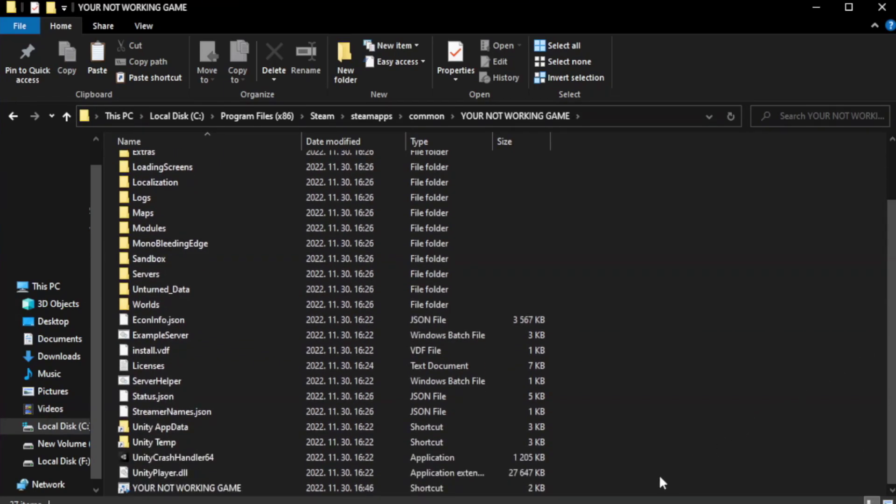
left_click(280, 488)
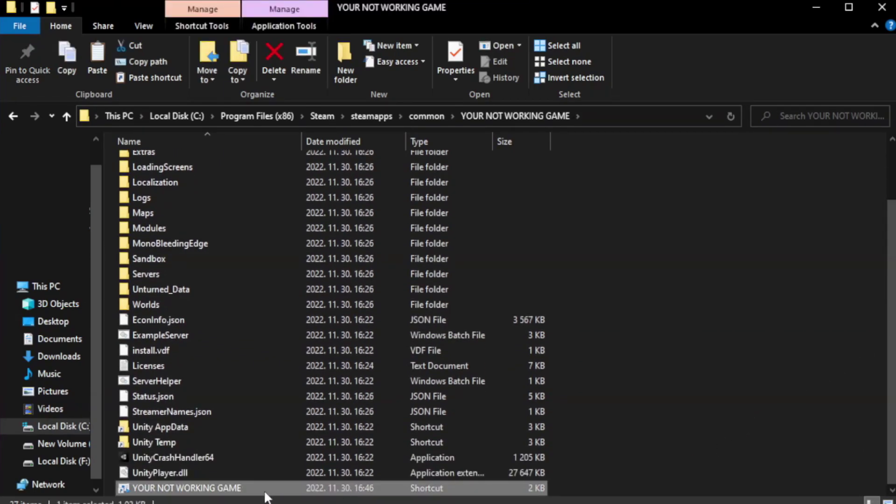
right_click(298, 489)
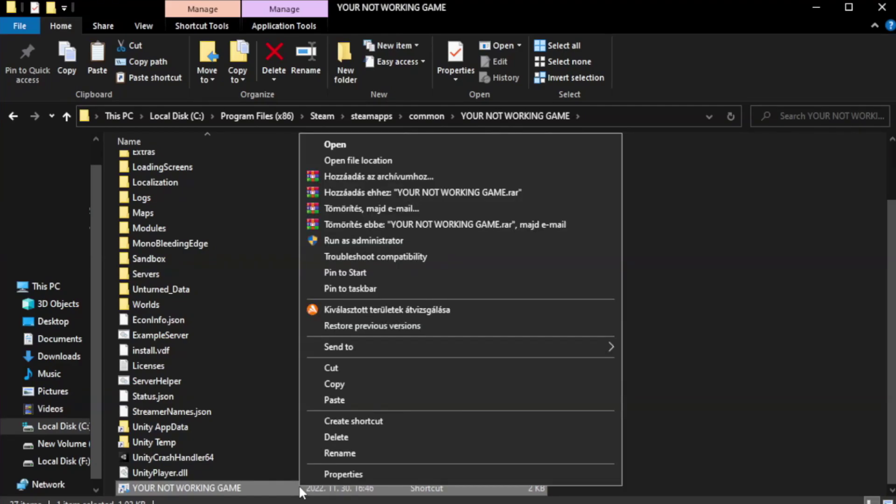
Set the shortcut to Windows 8 compatibility, fullscreen optimizations off, run as administrator, and apply
left_click(456, 472)
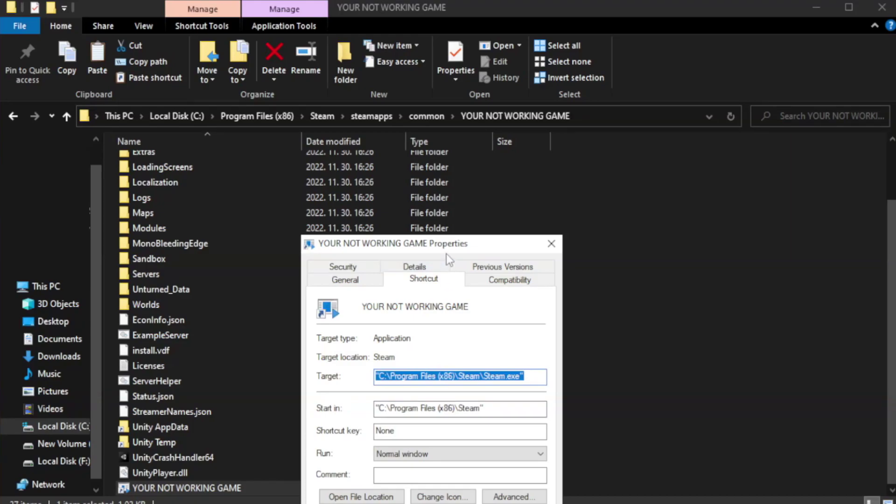
left_click_drag(447, 253, 449, 92)
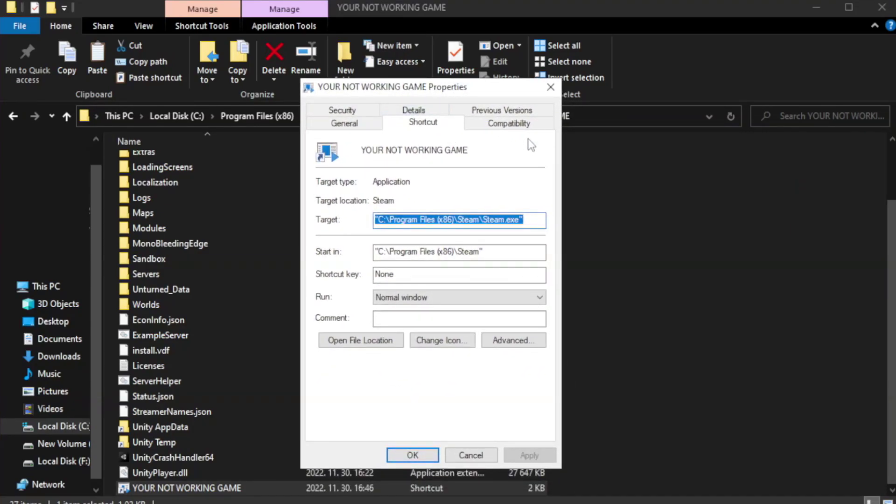
left_click(504, 126)
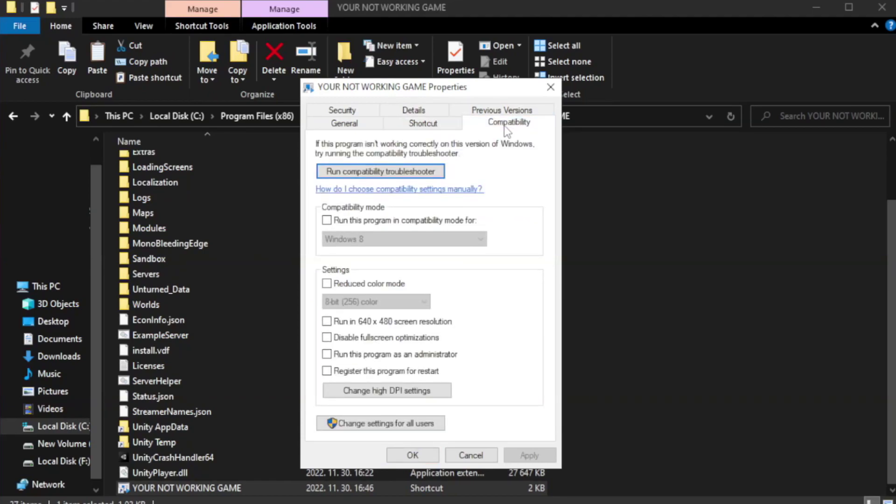
left_click(356, 223)
left_click(392, 238)
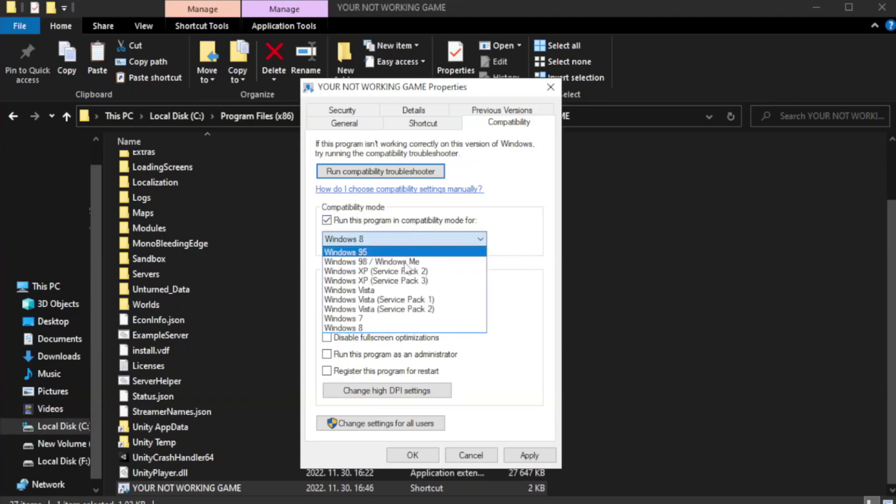
left_click(380, 328)
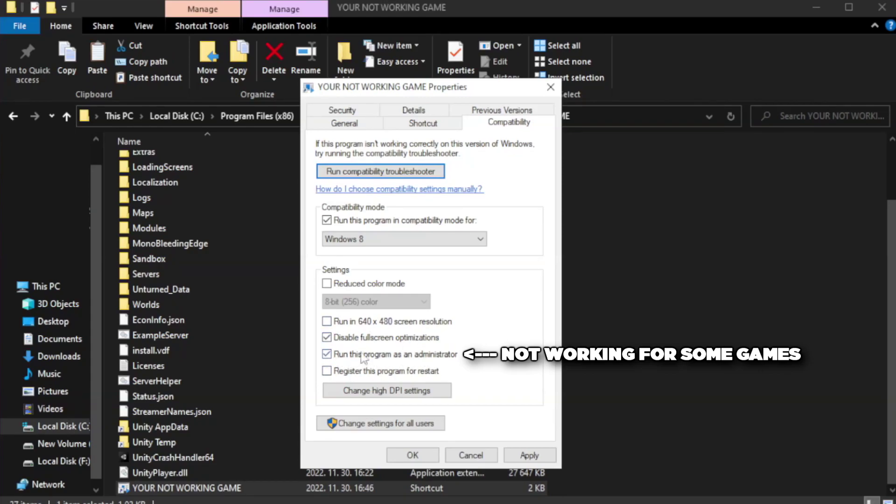
left_click(534, 457)
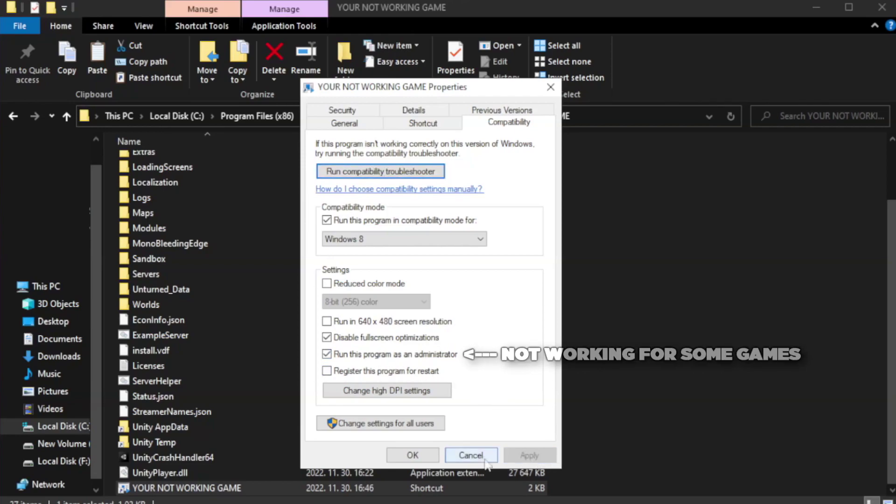
Confirm the shortcut's compatibility settings with OK, closing its Properties dialog
left_click(411, 455)
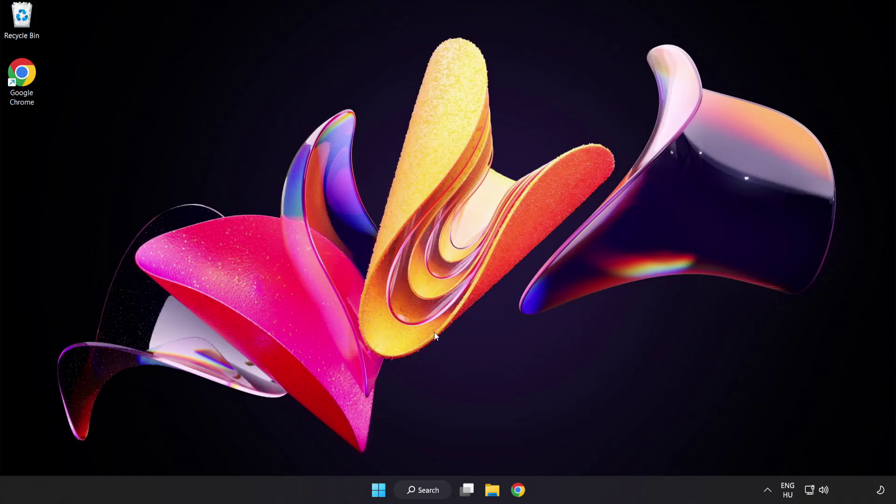
Open Task Manager's startup apps and disable Cortana and Phone Link
right_click(382, 492)
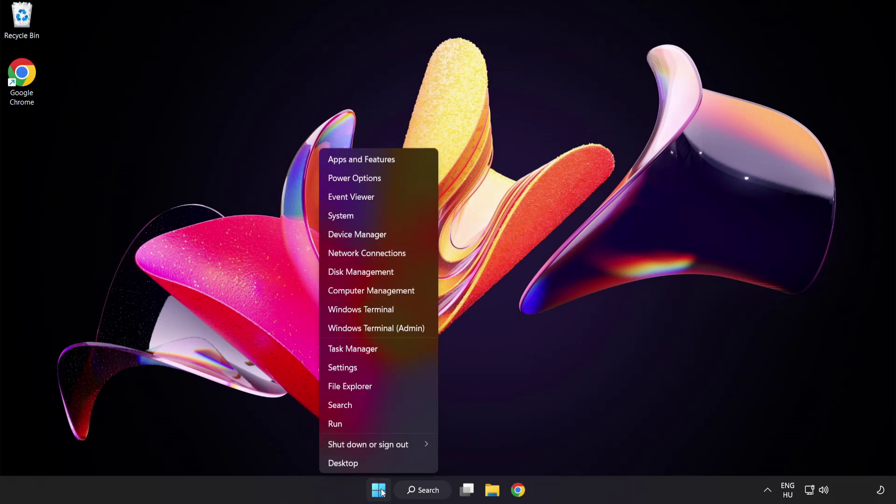
left_click(387, 349)
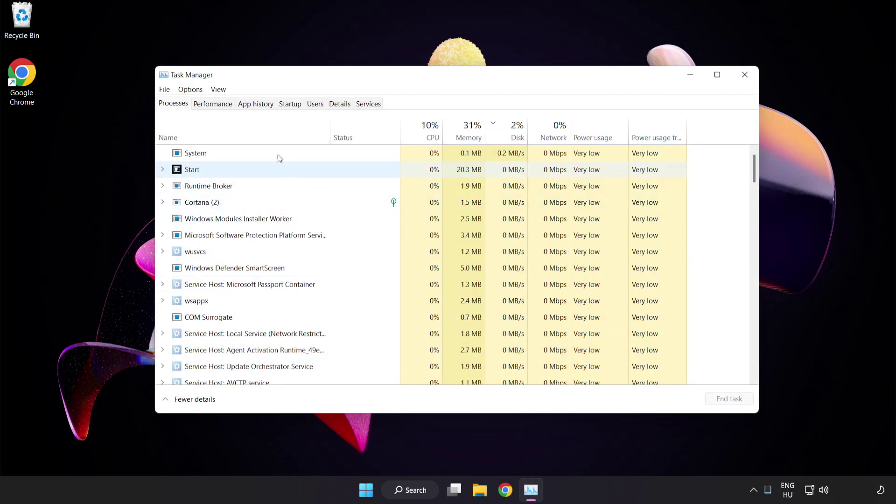
left_click(295, 105)
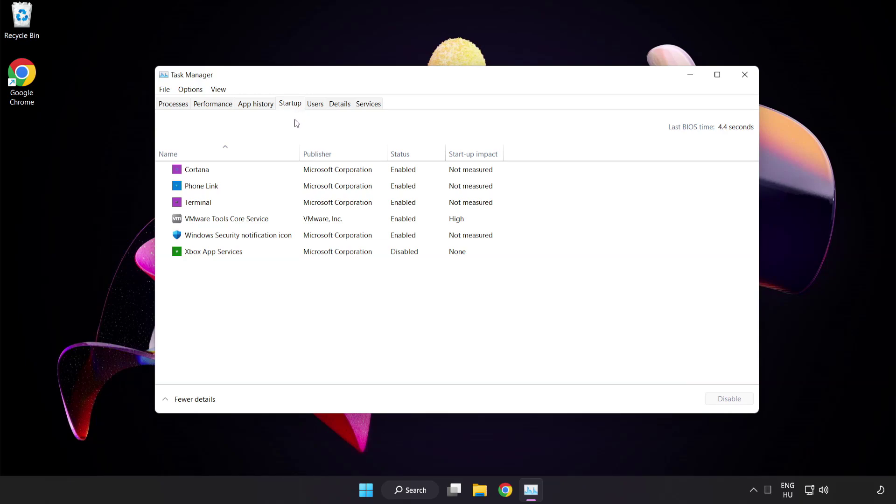
left_click(298, 175)
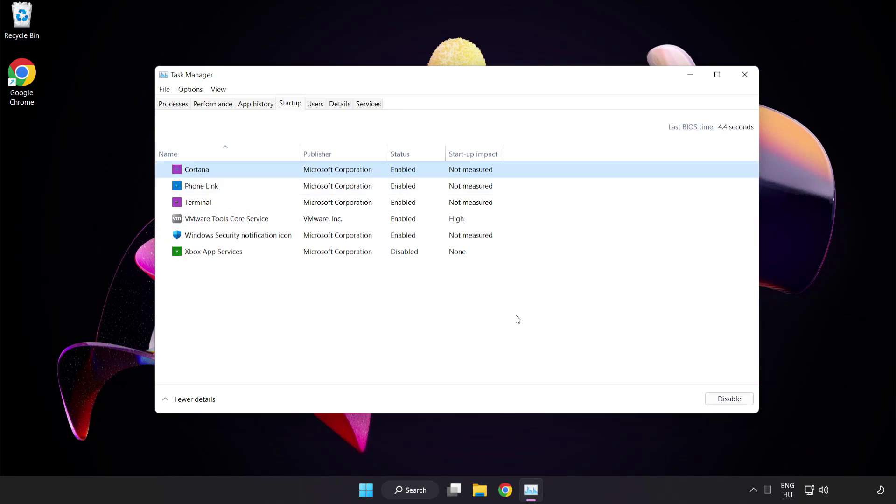
left_click(730, 402)
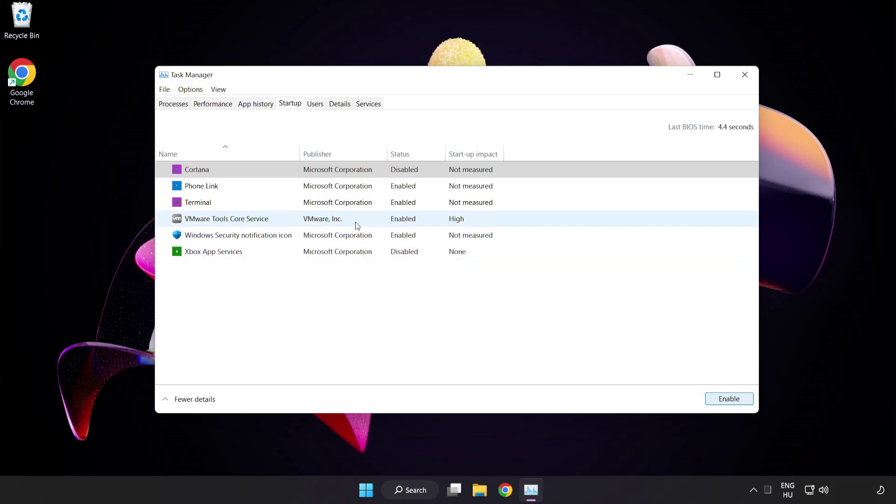
left_click(277, 185)
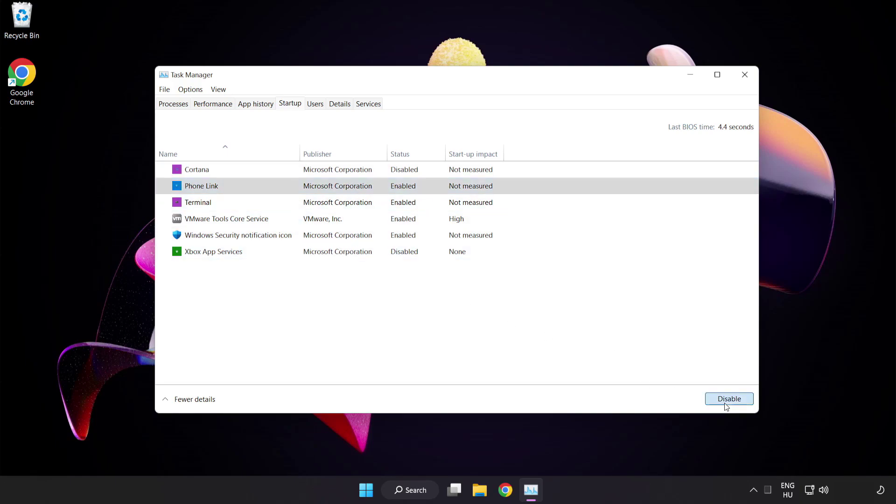
left_click(726, 402)
Disable Terminal and the Windows Security notification icon at startup, then close Task Manager
left_click(284, 203)
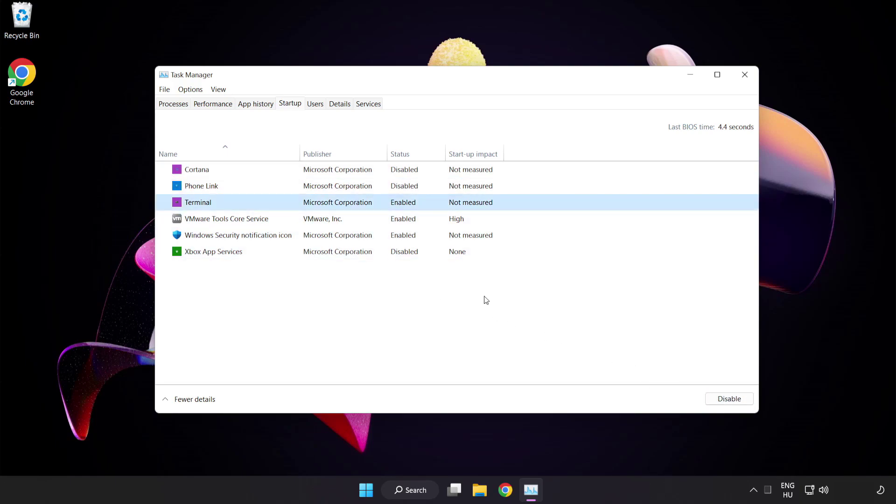
left_click(717, 398)
left_click(303, 236)
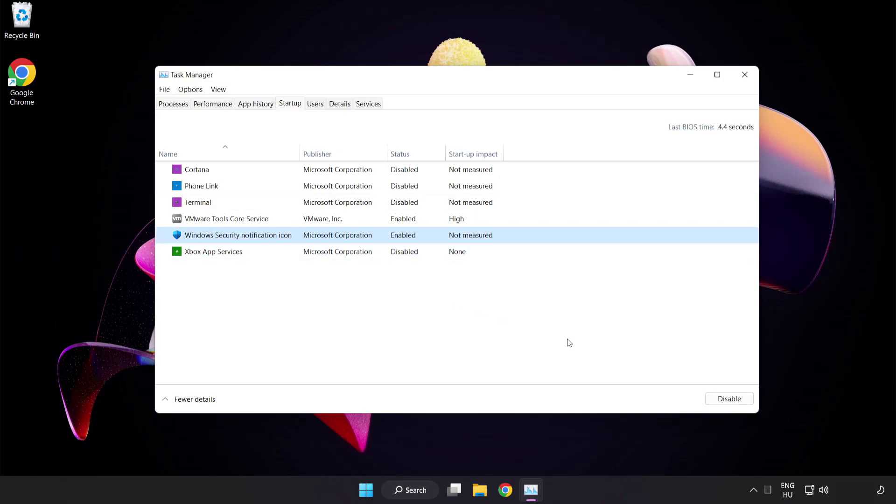
left_click(721, 399)
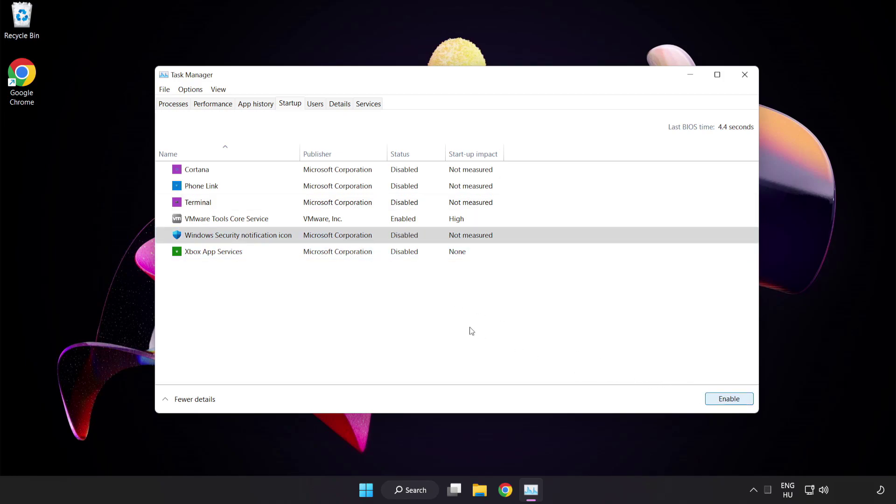
left_click(746, 78)
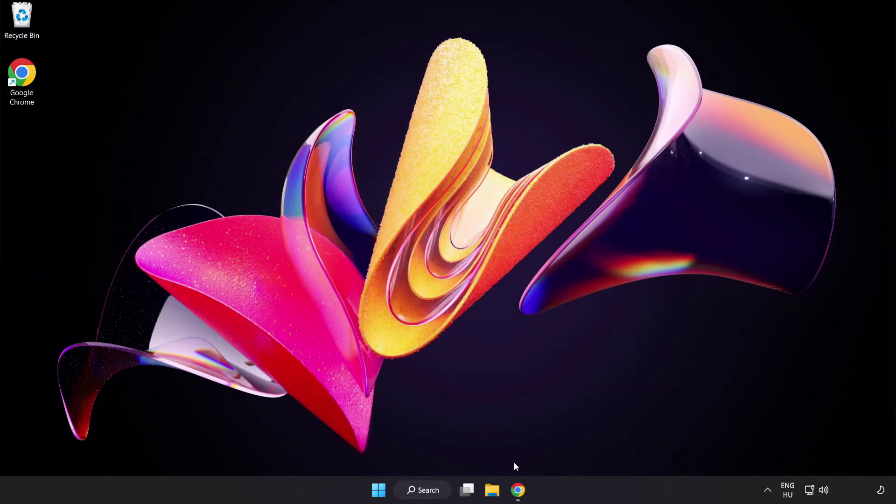
Back in Chrome, download the DirectX End-User Runtime Web Installer as dxwebsetup (1).exe
left_click(518, 491)
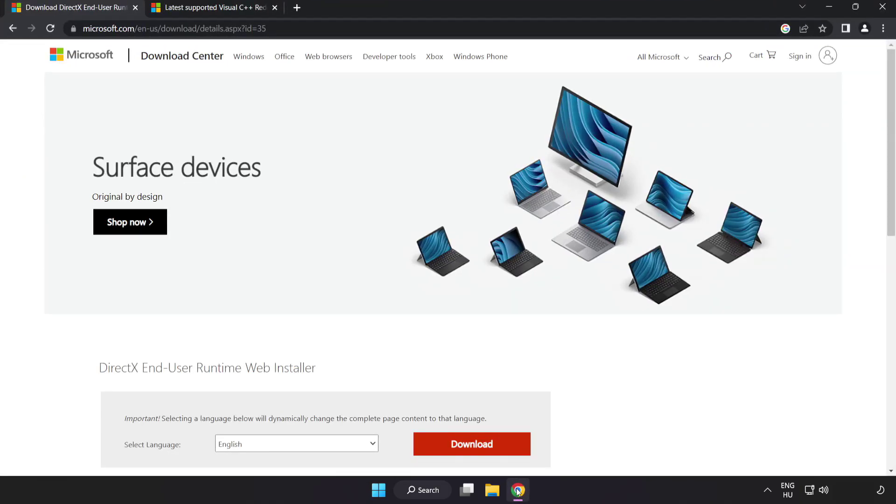
left_click(361, 24)
left_click(361, 24)
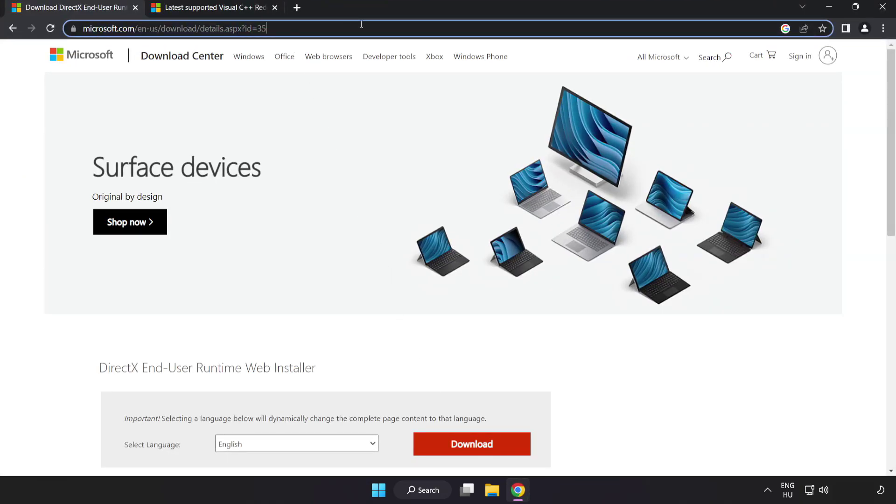
left_click(510, 299)
scroll(509, 300, "down", 3)
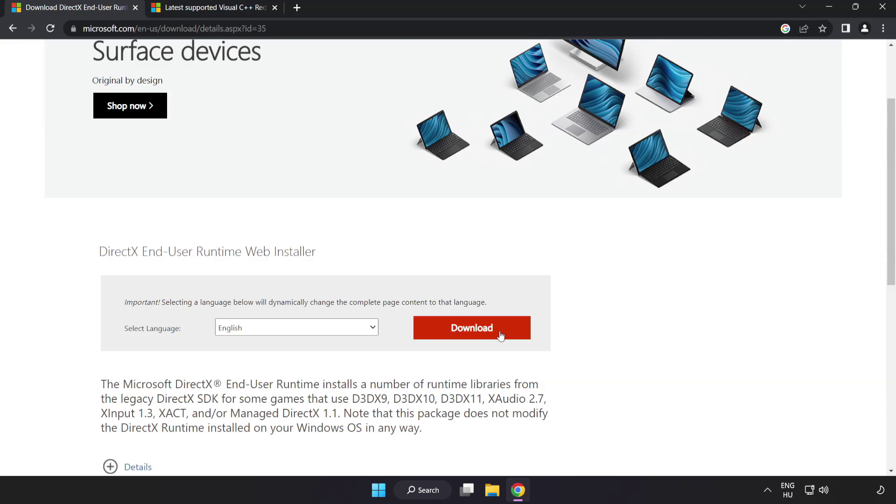
left_click(484, 337)
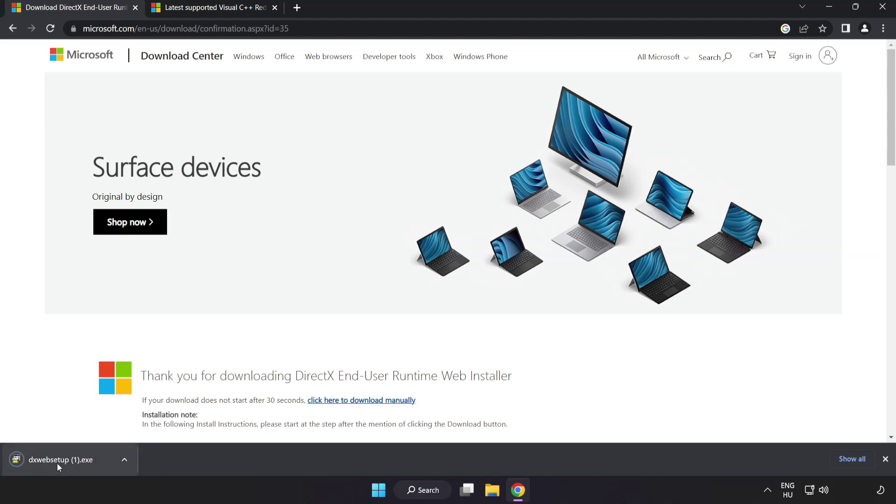
Run the DirectX web installer and accept its licence agreement
left_click(74, 460)
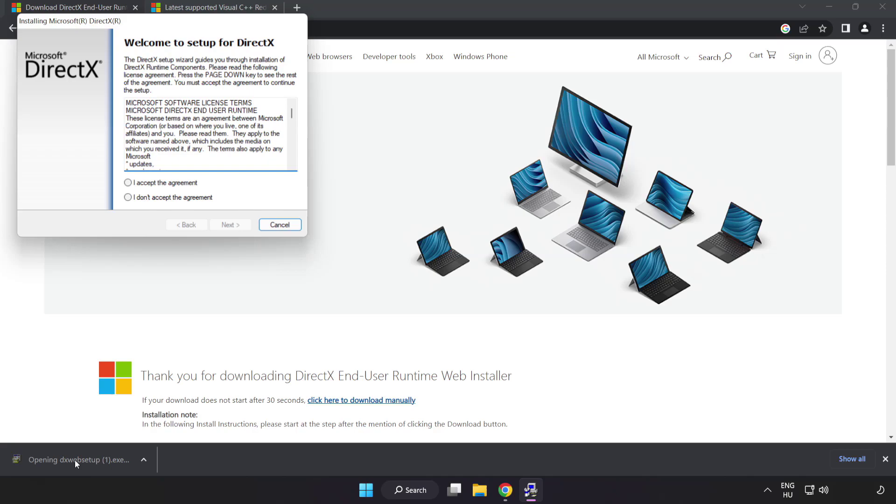
left_click_drag(134, 24, 410, 119)
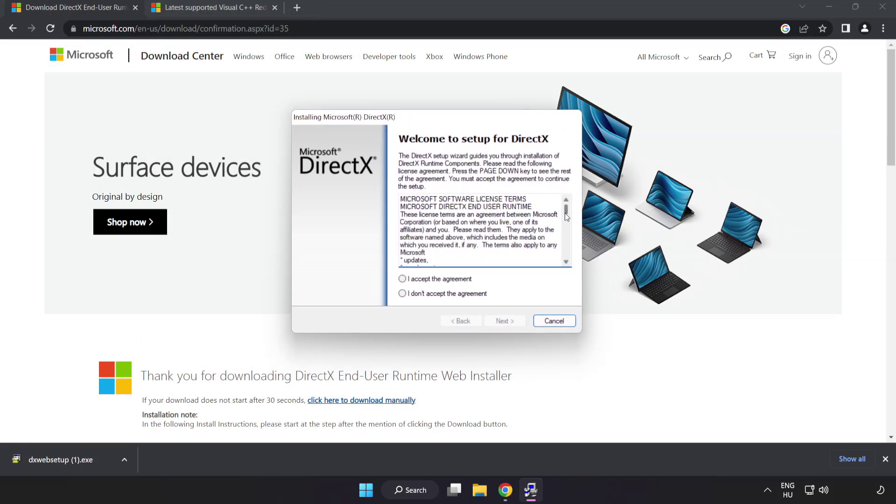
left_click_drag(566, 216, 573, 264)
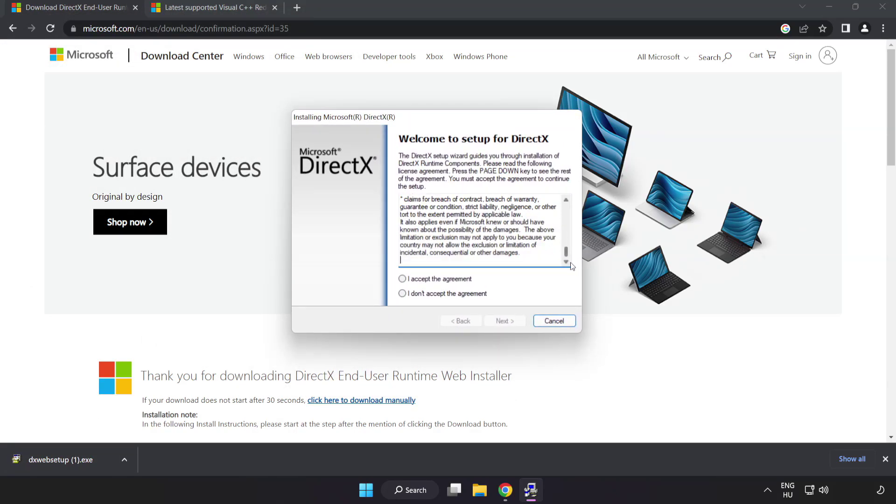
left_click(418, 282)
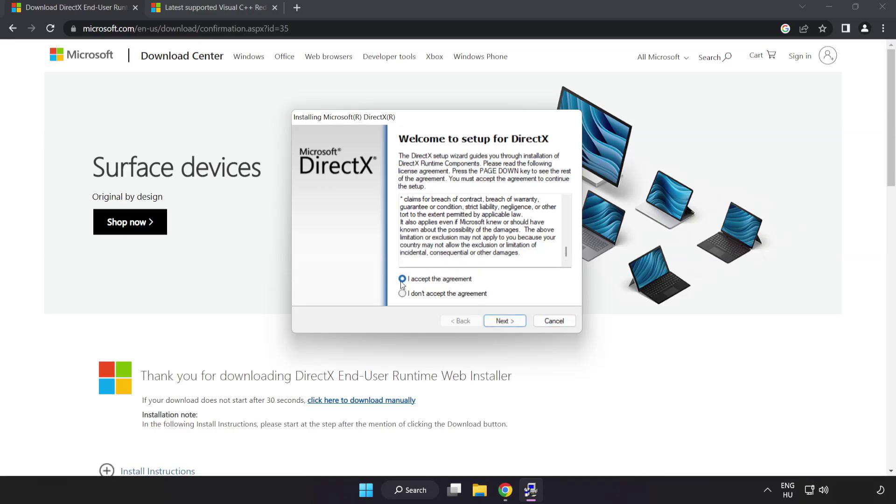
left_click(505, 322)
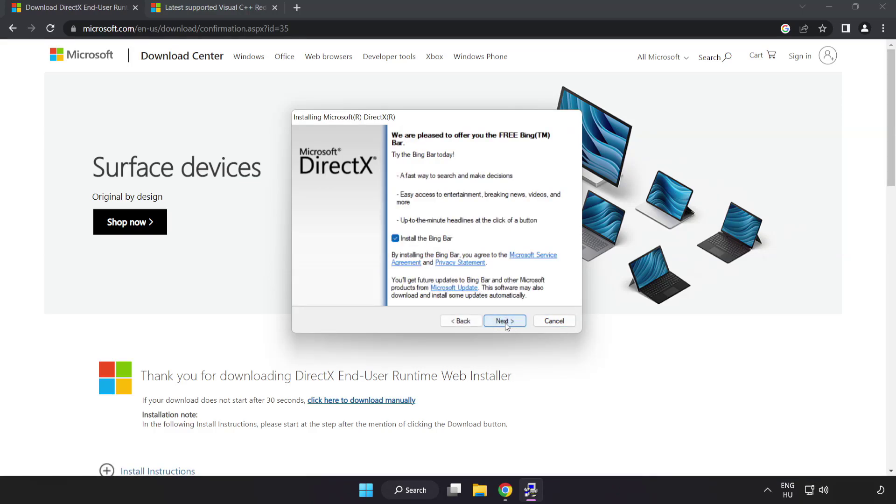
Decline the Bing Bar, install DirectX and finish setup
left_click(395, 239)
left_click(507, 321)
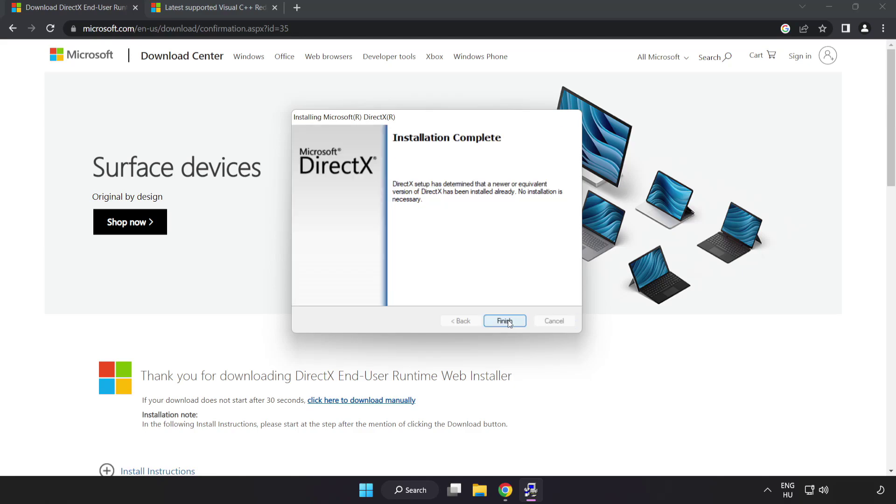
left_click(505, 322)
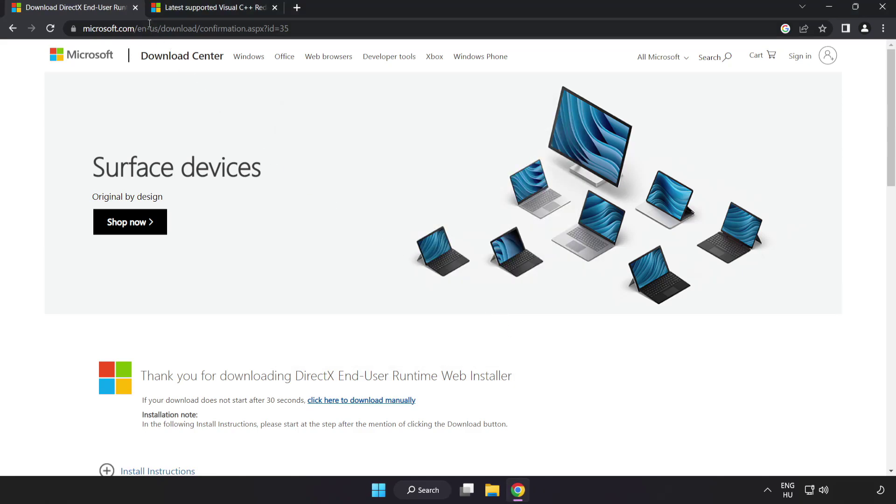
Close the DirectX tab and download the ARM64, x86 and x64 vc_redist installers
left_click(135, 8)
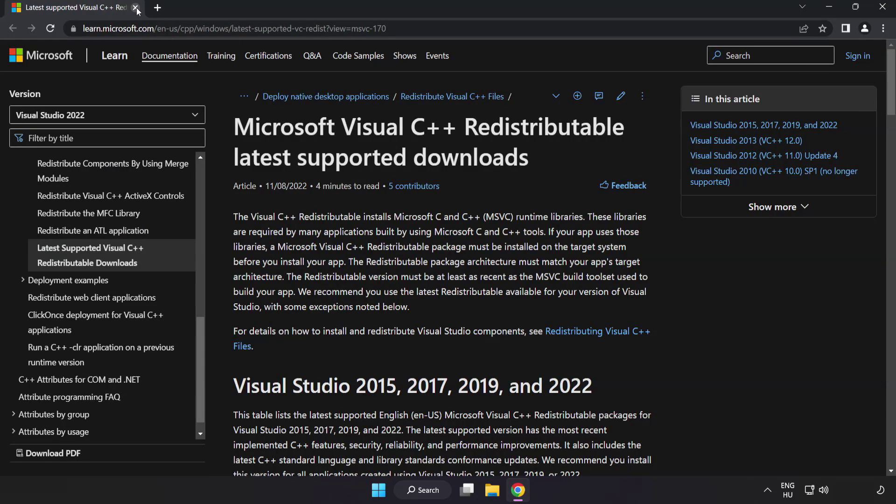
left_click(529, 29)
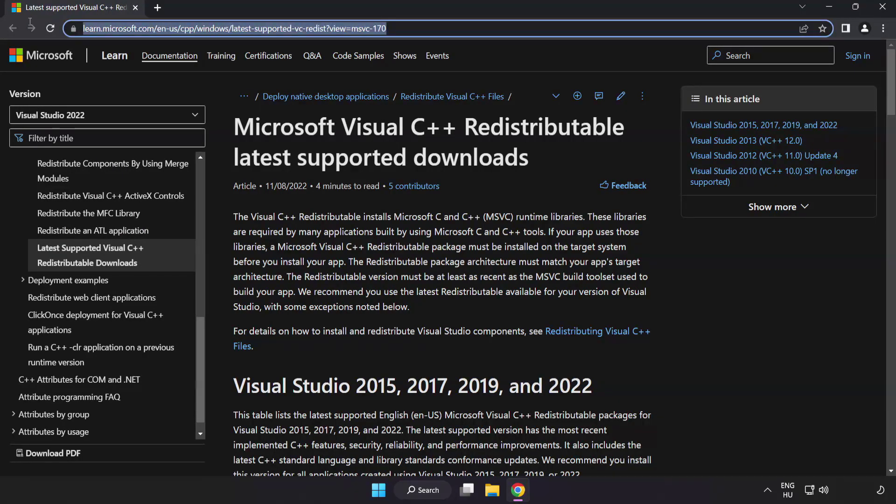
left_click(529, 32)
left_click(448, 139)
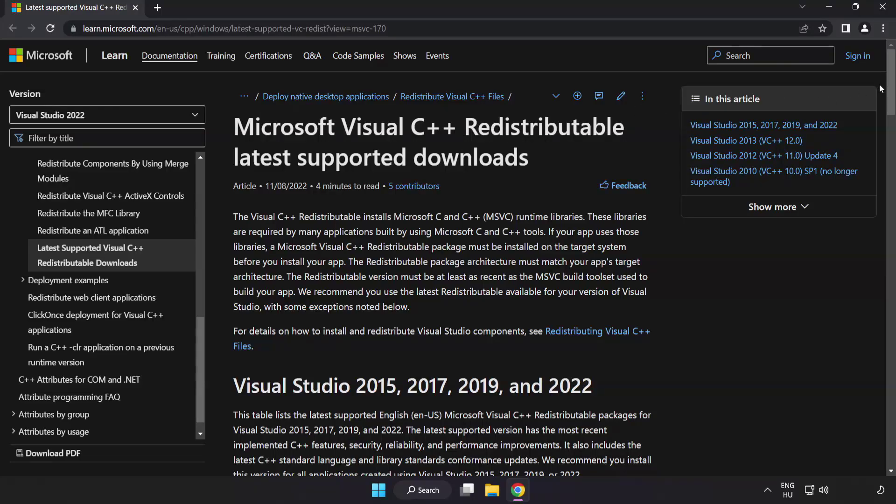
left_click_drag(888, 89, 885, 131)
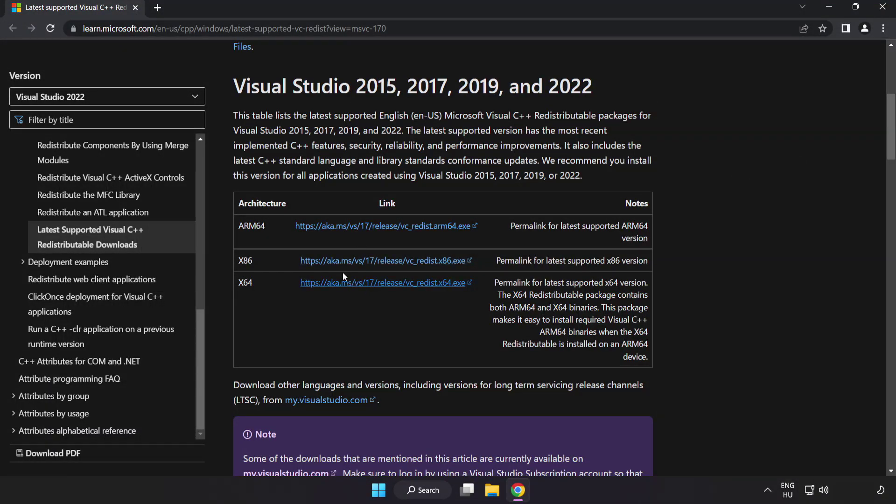
left_click(371, 229)
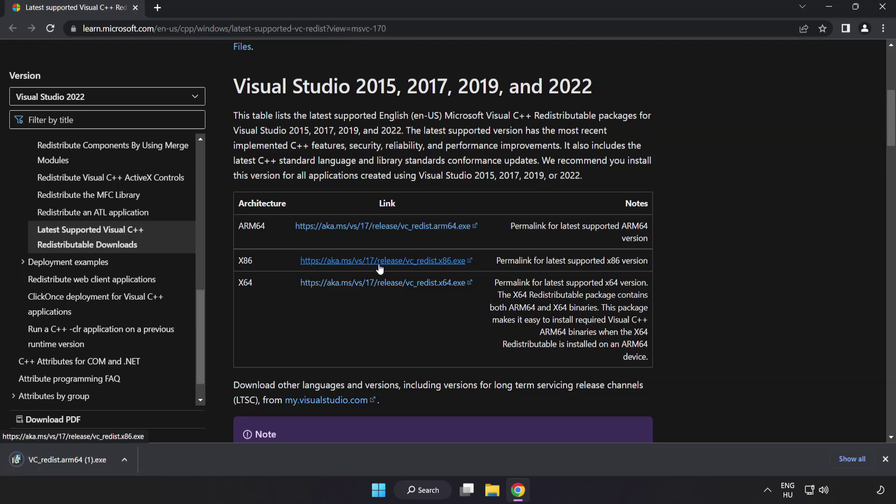
left_click(379, 262)
left_click(385, 283)
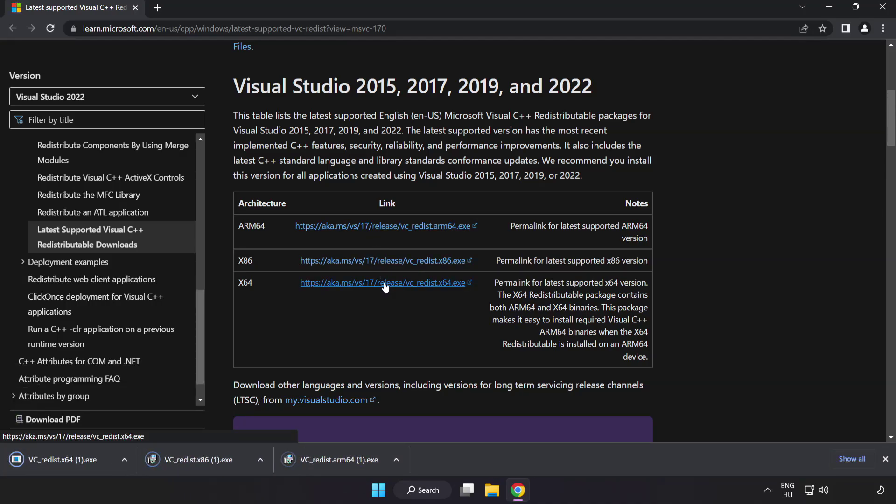
Attempt the ARM64 Visual C++ Redistributable install, accepting the licence; dismiss the failure
left_click(336, 461)
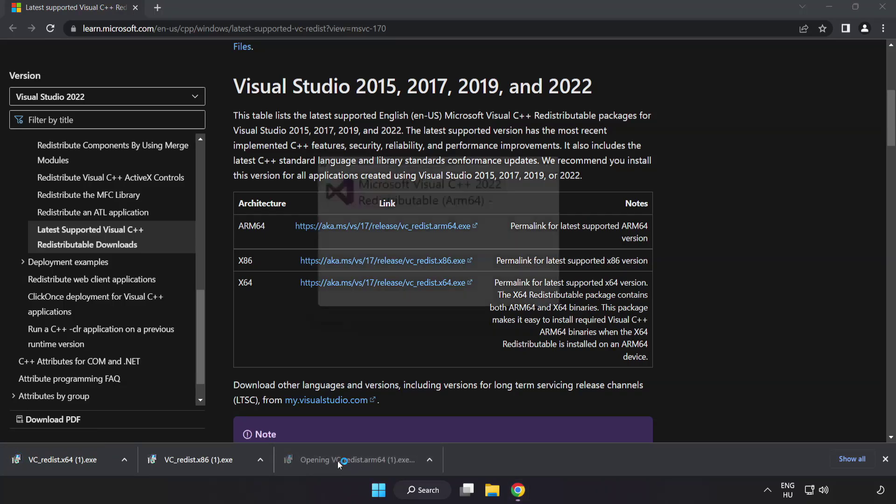
left_click_drag(575, 228, 574, 271)
left_click(319, 292)
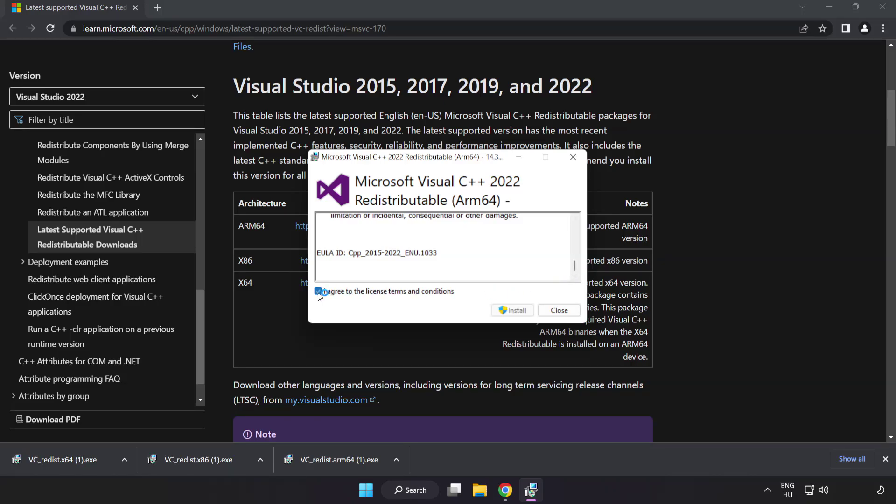
left_click(511, 313)
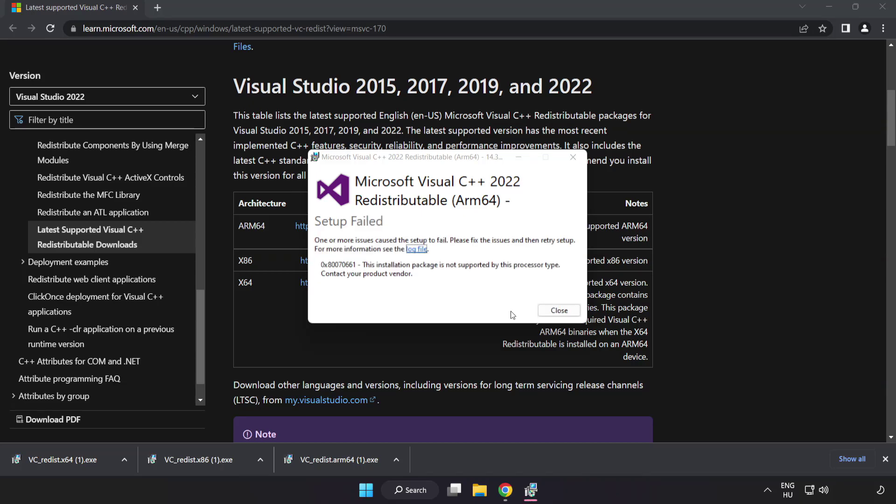
left_click(566, 311)
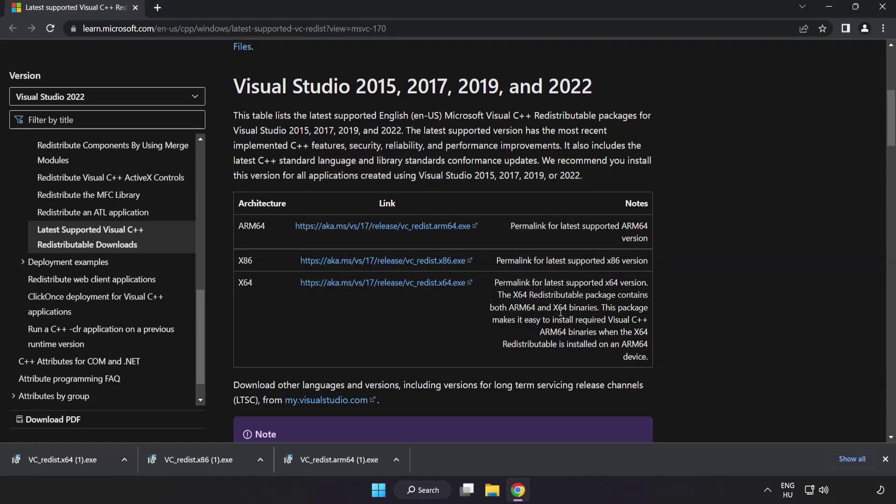
Install the x86 redistributable successfully, dismiss the failed x64 run, and close Chrome
left_click(202, 461)
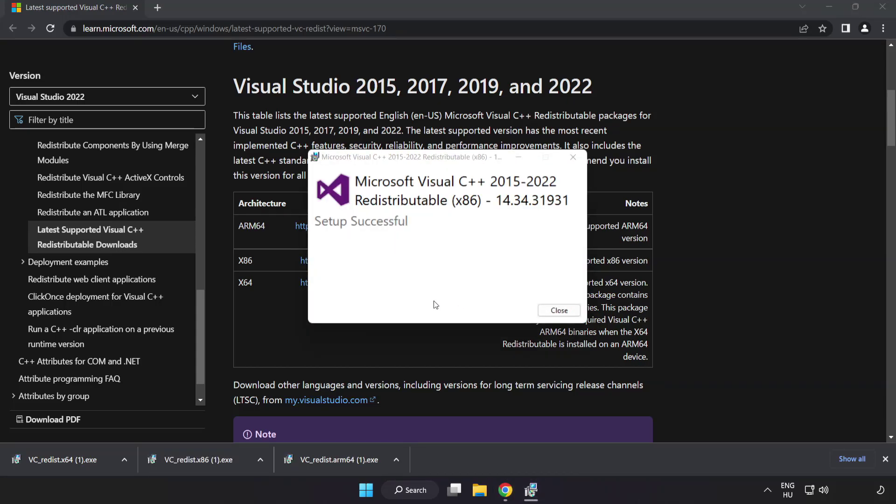
left_click(558, 310)
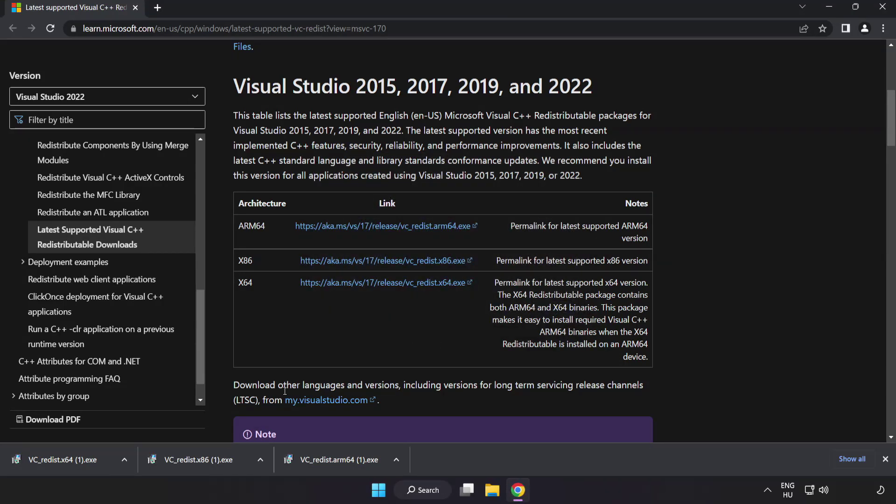
left_click(80, 460)
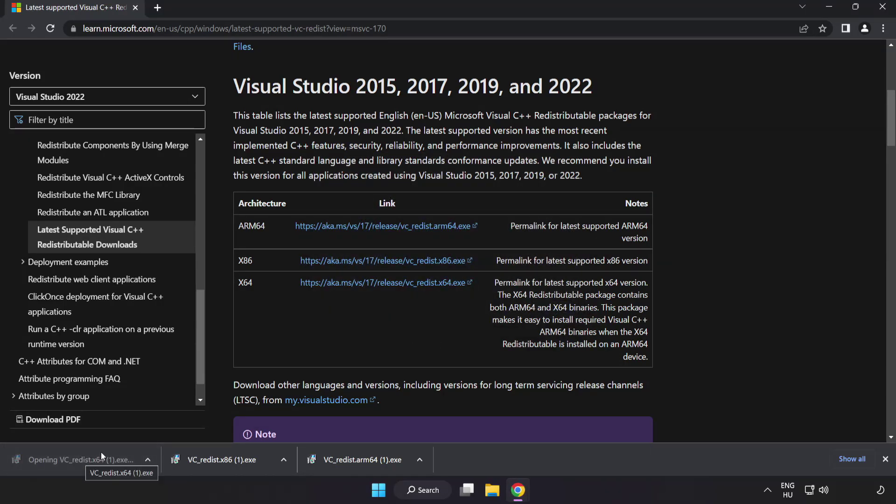
left_click(560, 310)
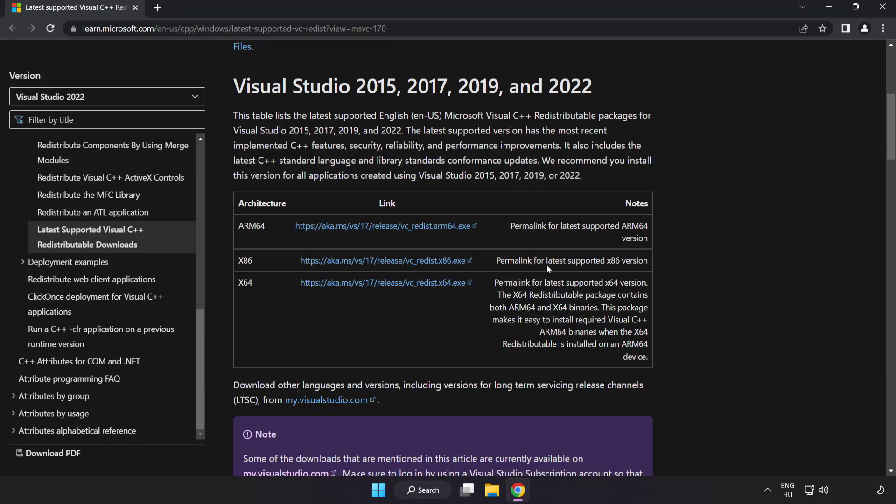
left_click(881, 10)
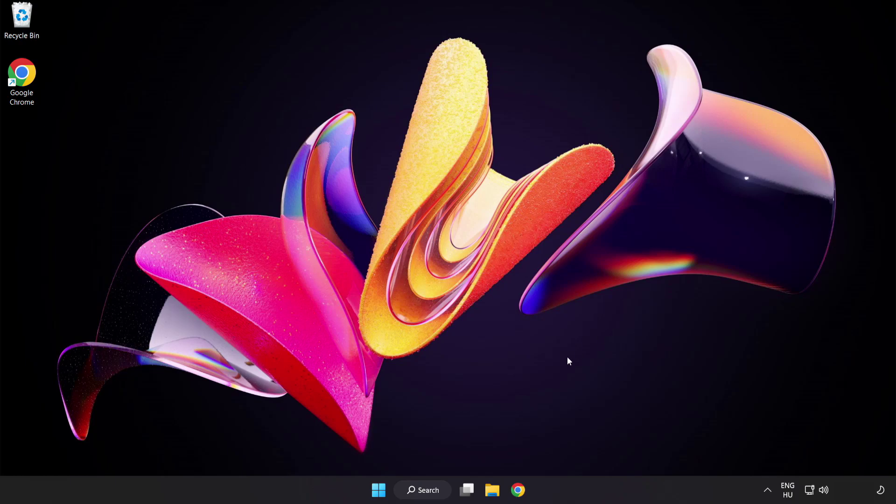
Search for cmd and launch Command Prompt as administrator
left_click(426, 495)
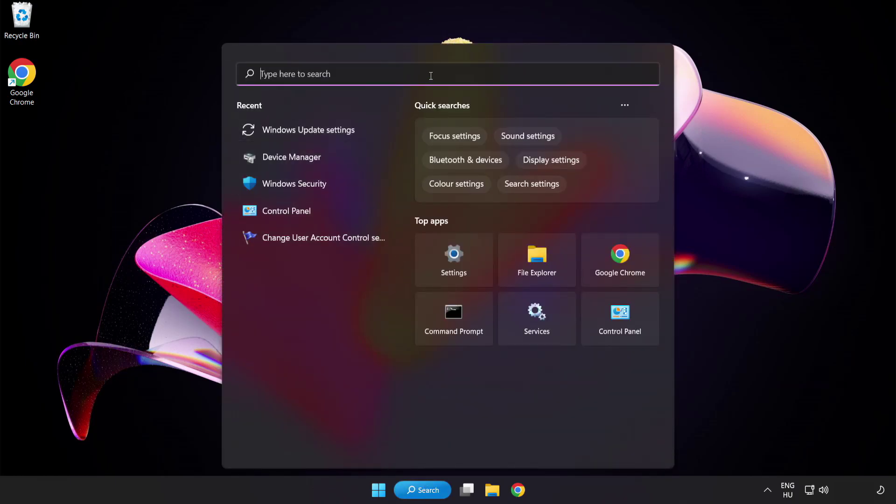
type("cmd")
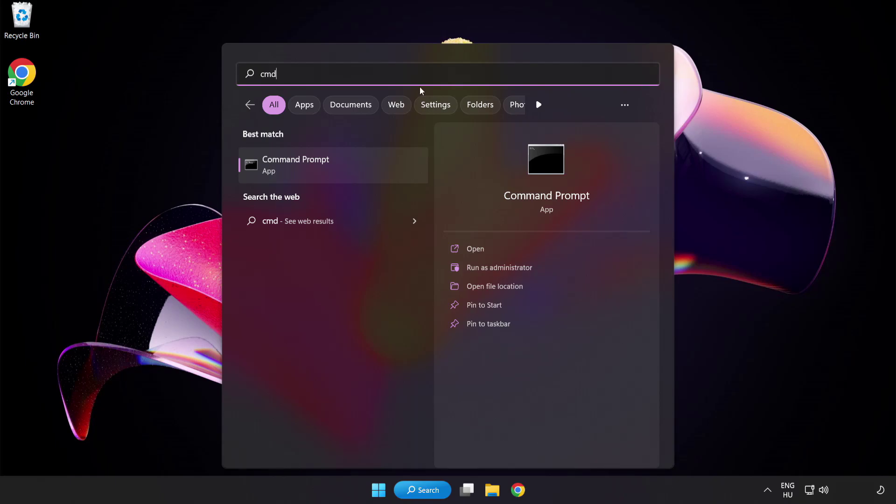
right_click(335, 170)
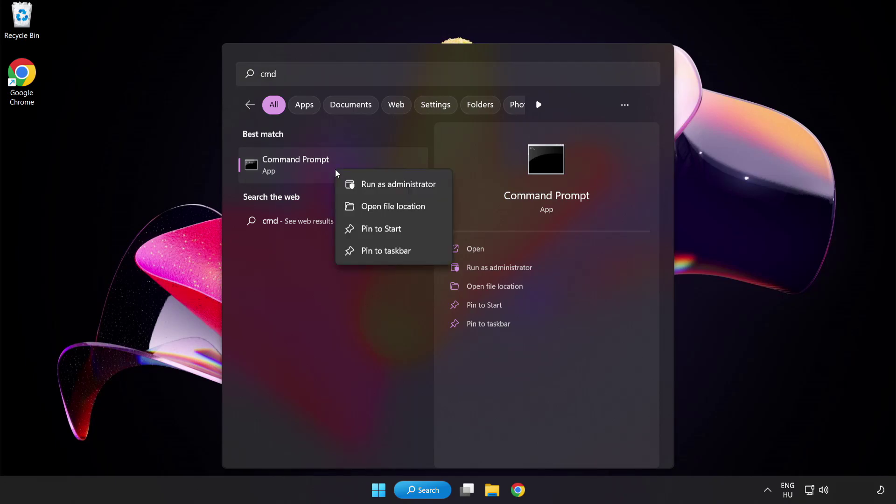
left_click(378, 186)
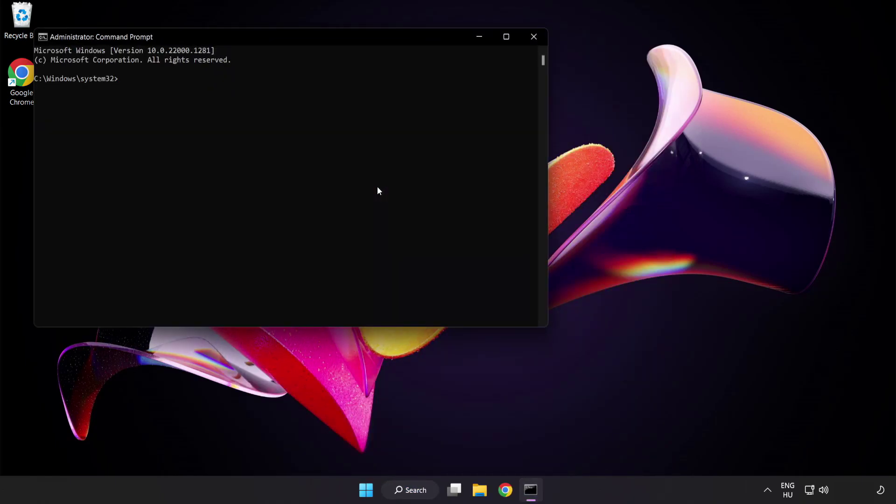
Run sfc /scannow in the administrator Command Prompt
left_click_drag(255, 38, 389, 89)
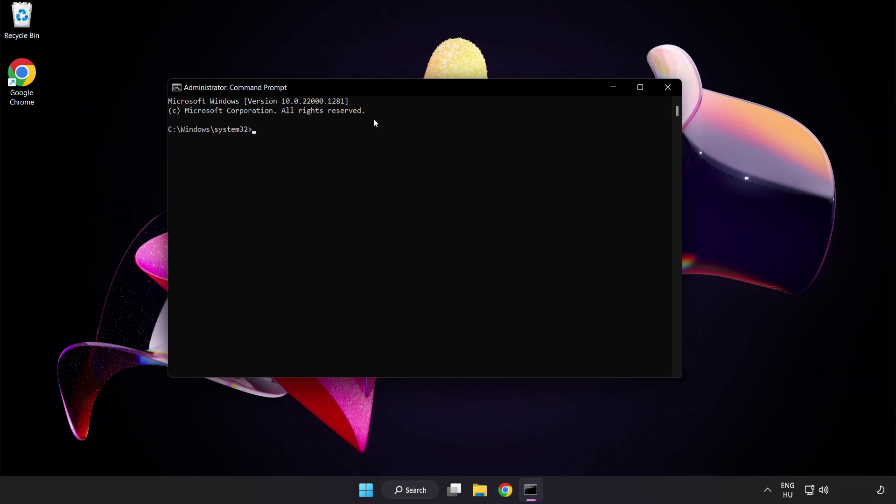
type("sfc")
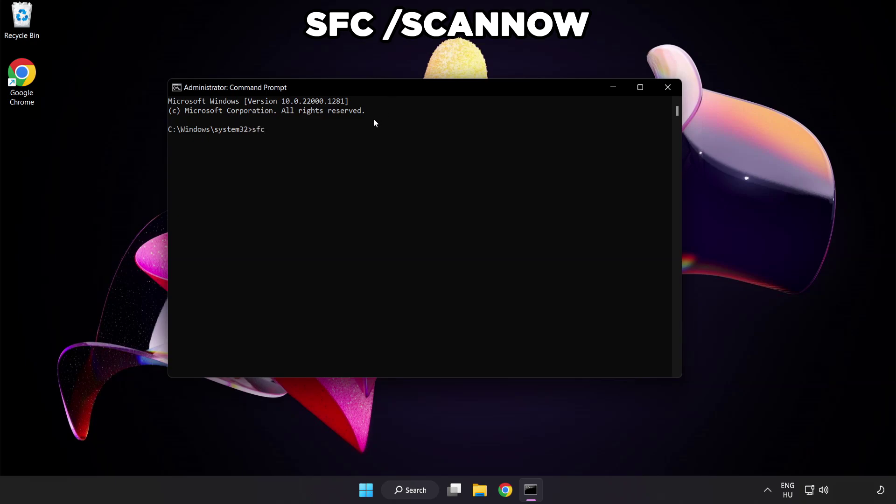
type(" /scannow")
key("Return")
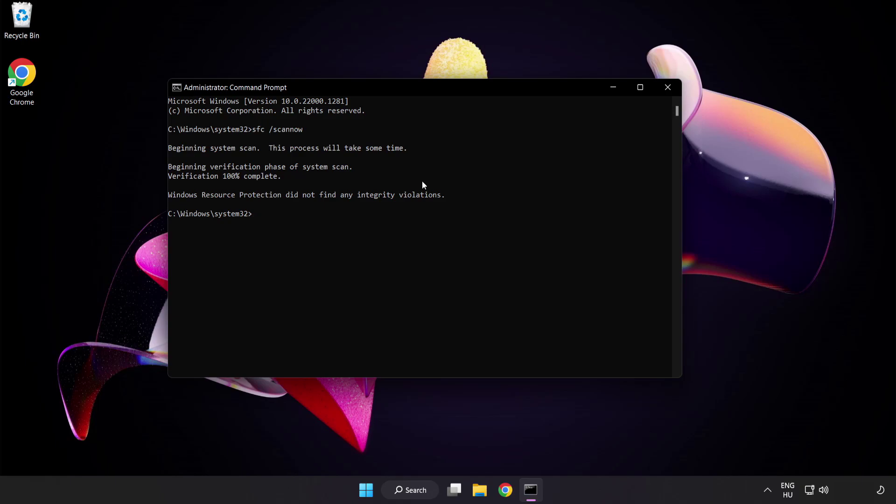
Close Command Prompt and bring up the Start menu power options
left_click(667, 89)
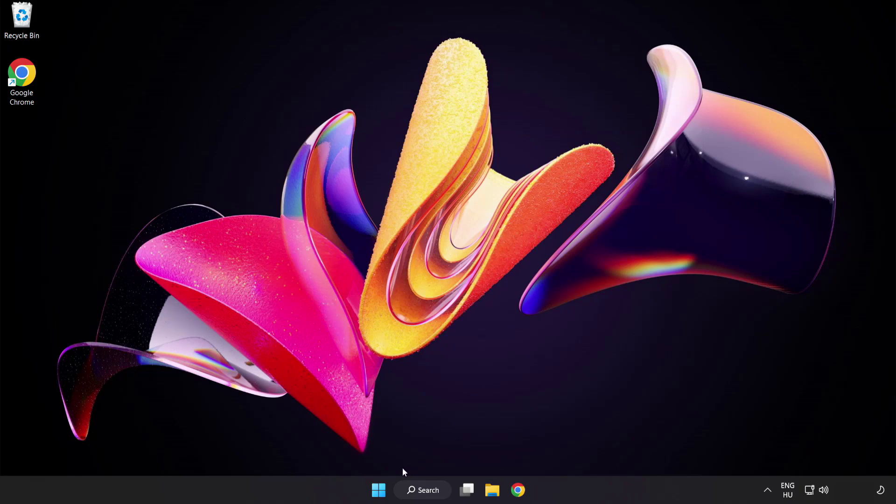
left_click(378, 490)
left_click(593, 450)
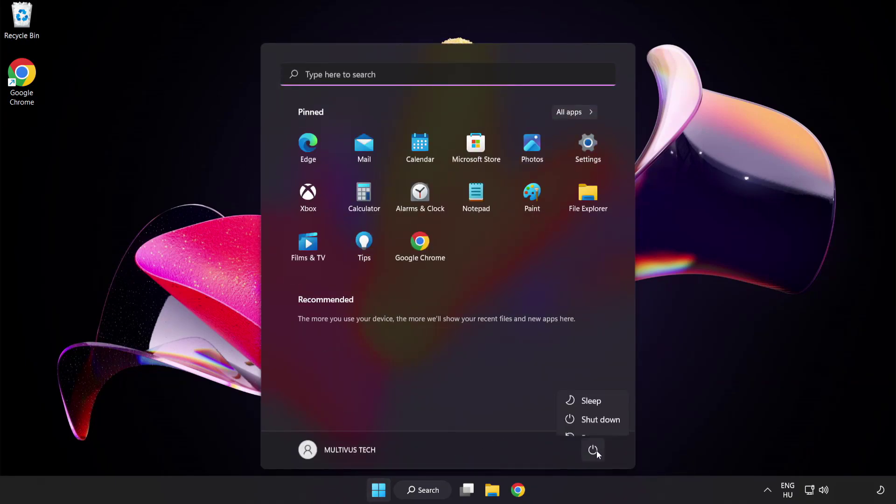